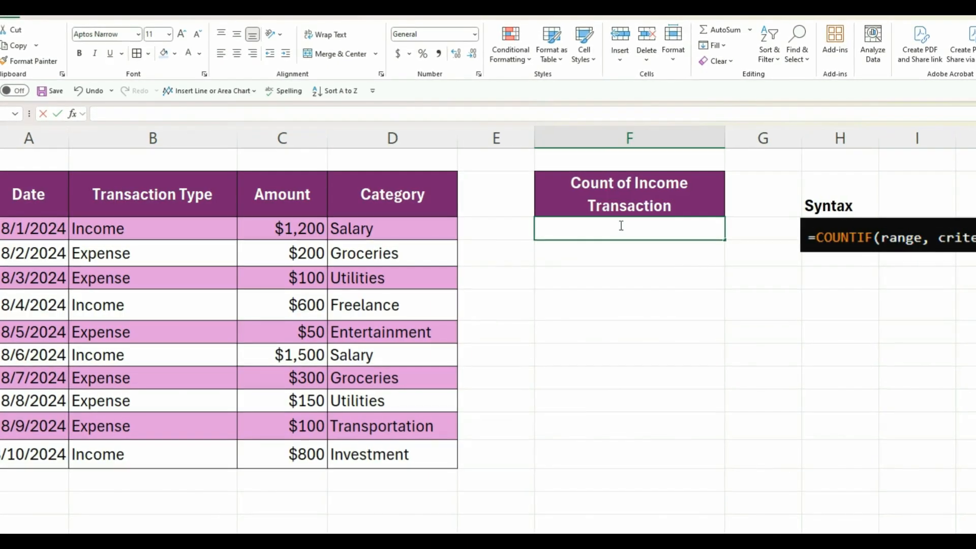
- Count the "Income" entries of the Transaction Type column with a COUNTIF formula under Count of Income Transaction
type("=count")
double_click(574, 278)
left_click_drag(157, 230, 163, 464)
type(",\"Income\")")
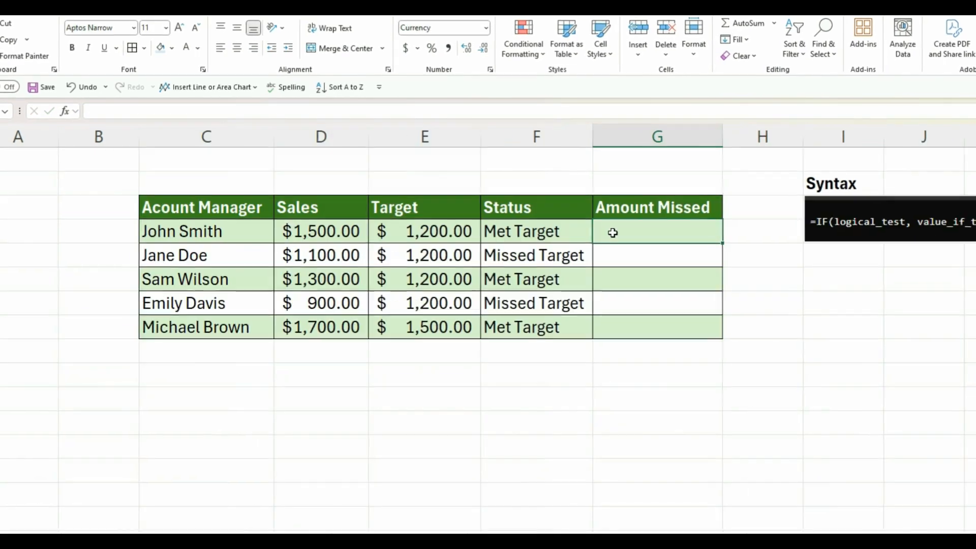
- Calculate the first row's Amount Missed with an IF formula: target minus sales when sales are below target, otherwise 0
type("=if")
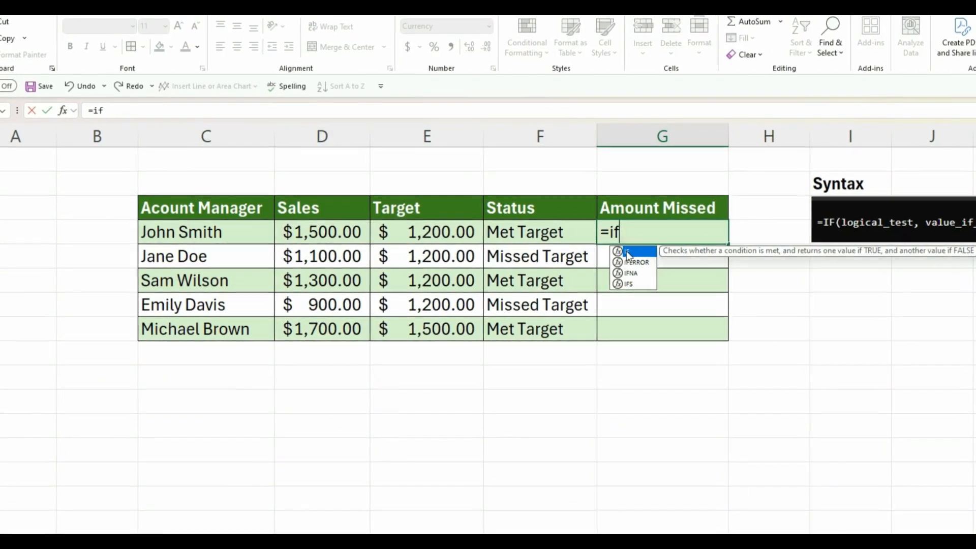
key("Tab")
left_click(349, 233)
type("<")
left_click(417, 233)
type(",")
left_click(417, 233)
type("-")
left_click(349, 234)
type(",0)")
key("Return")
left_click(691, 238)
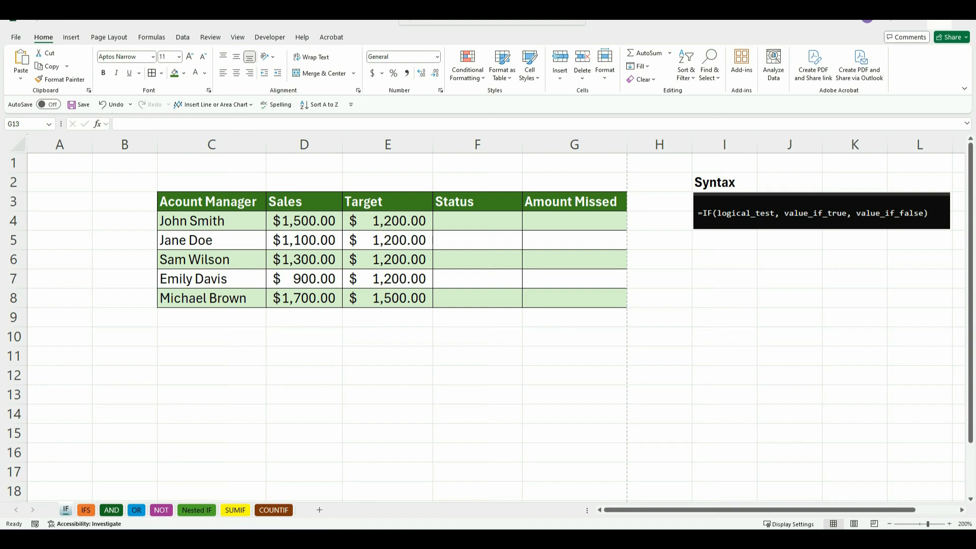
- Enter =IF(D4>E4,"Met Target","Missed Target") in Status cell F4
left_click(476, 219)
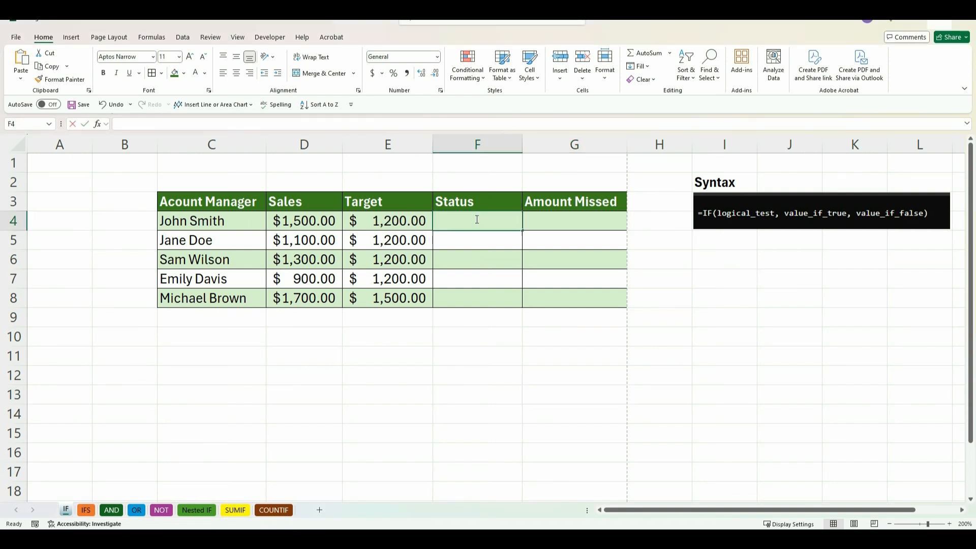
type("=i")
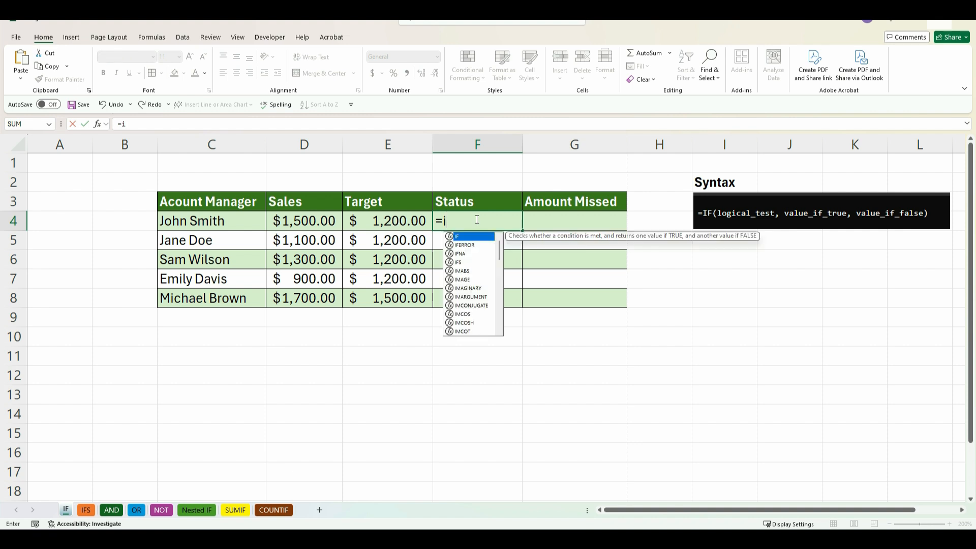
double_click(478, 237)
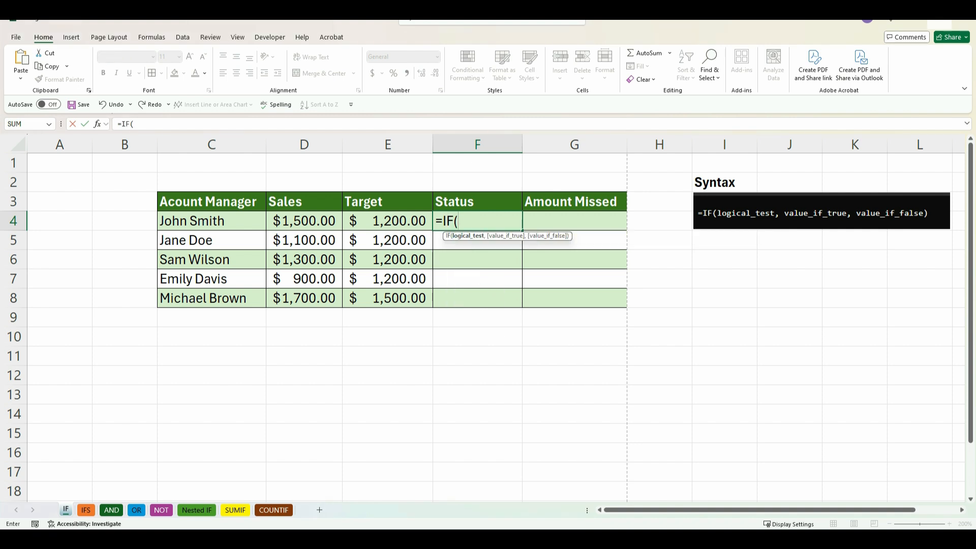
type("D4>E$")
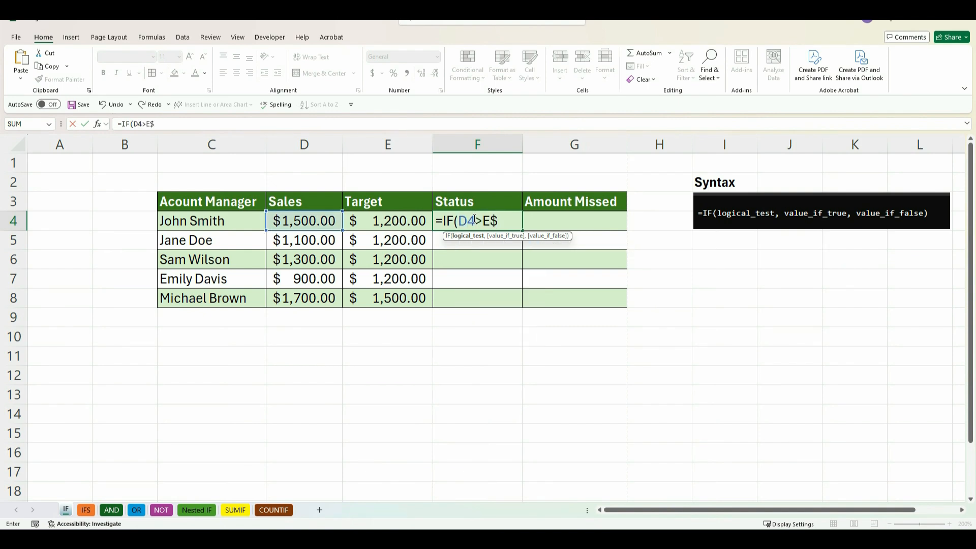
key("BackSpace")
type("4>E4")
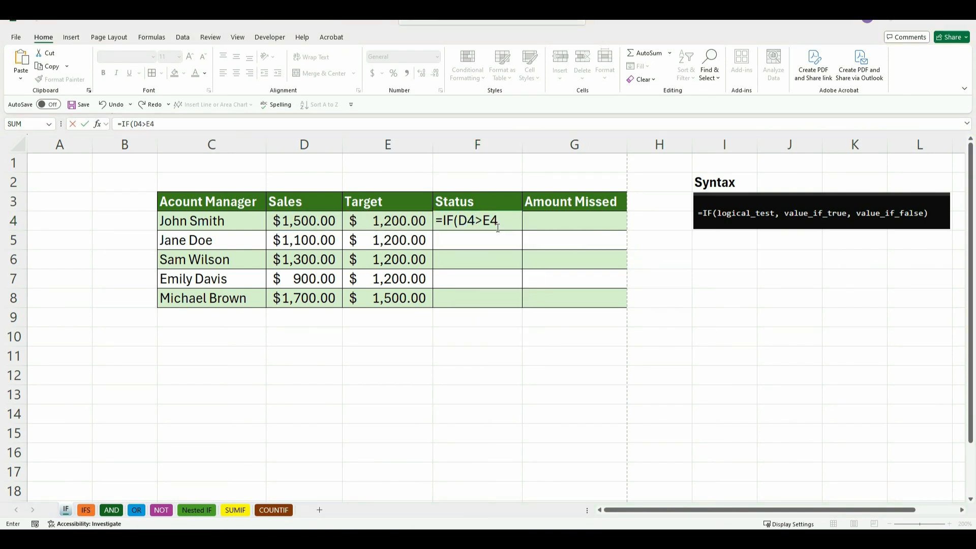
type(",\"Met")
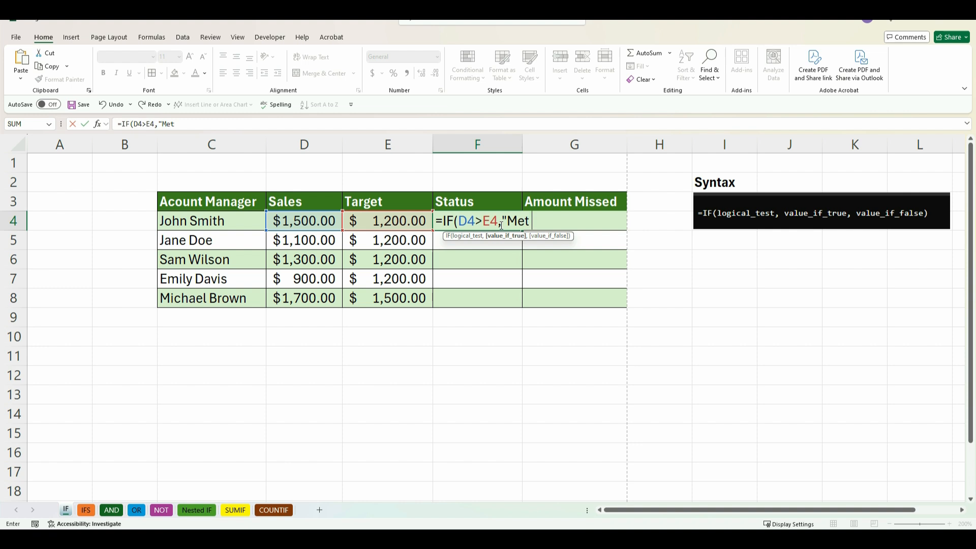
type(" Target\",")
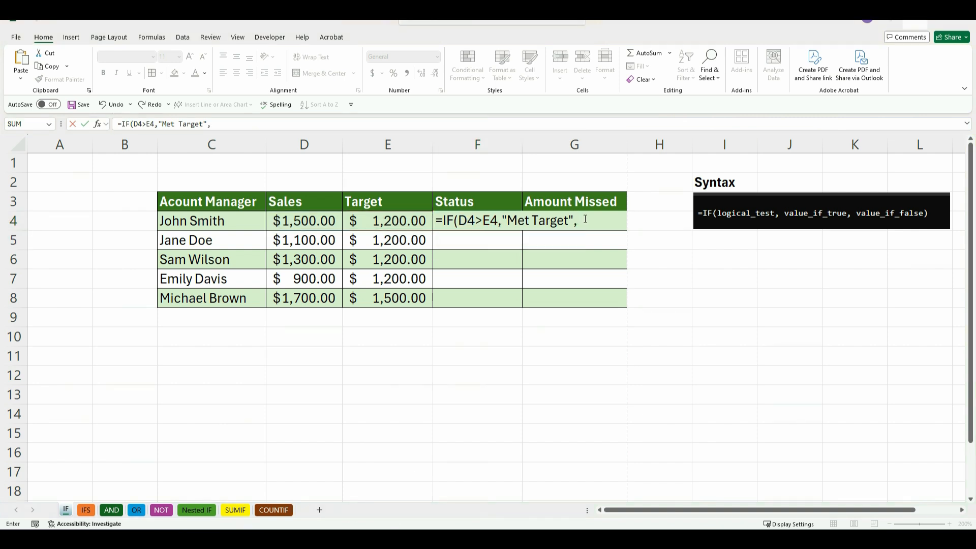
type("\"")
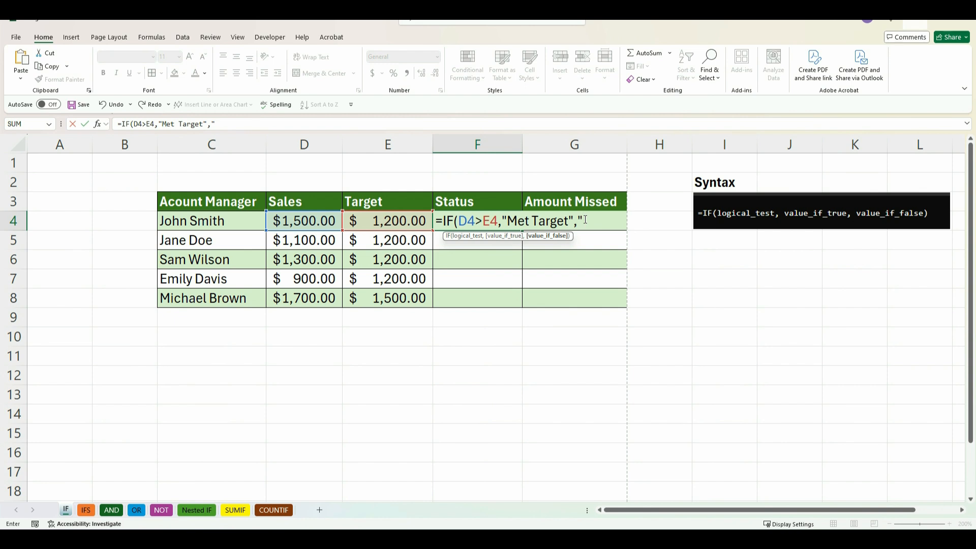
type("Missed")
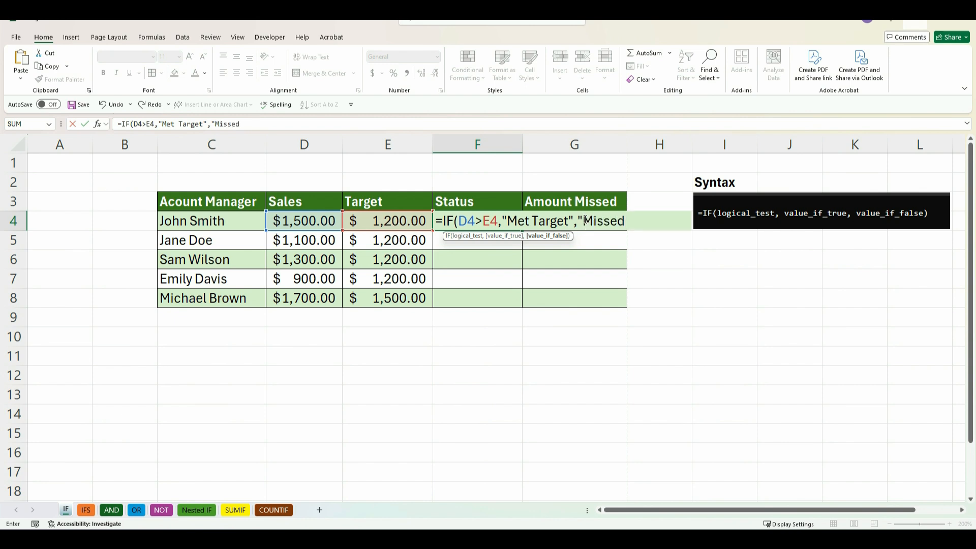
type(" Target\")")
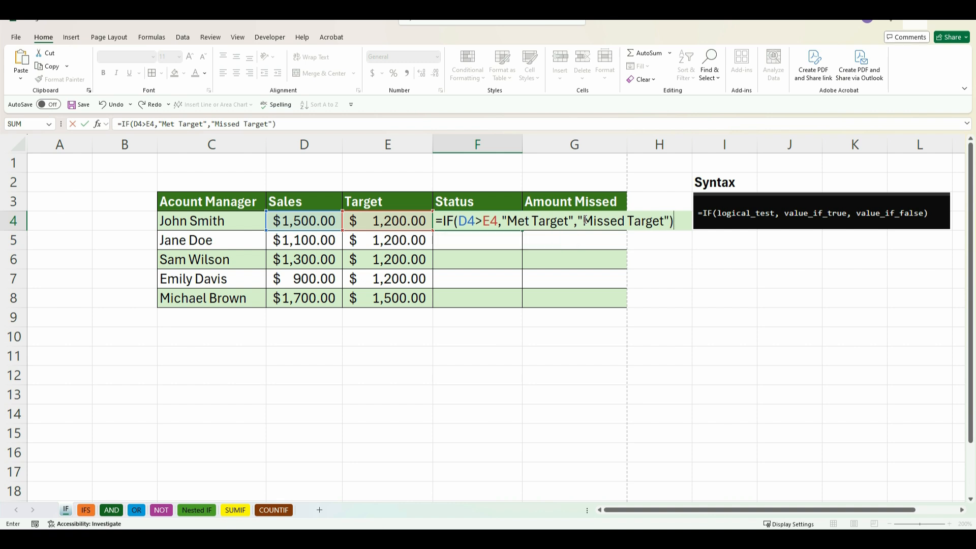
key("Return")
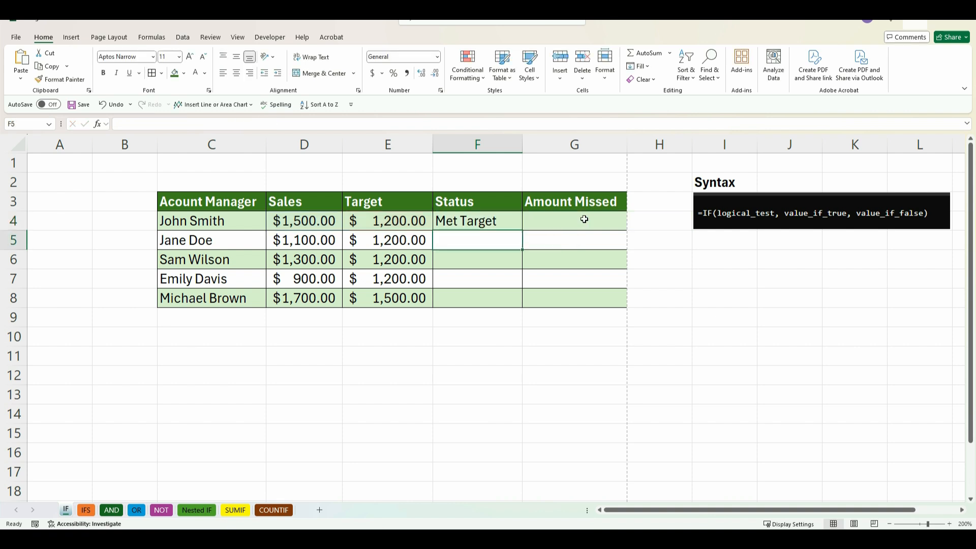
- Fill the Status formula from F4 down to F8
left_click(508, 220)
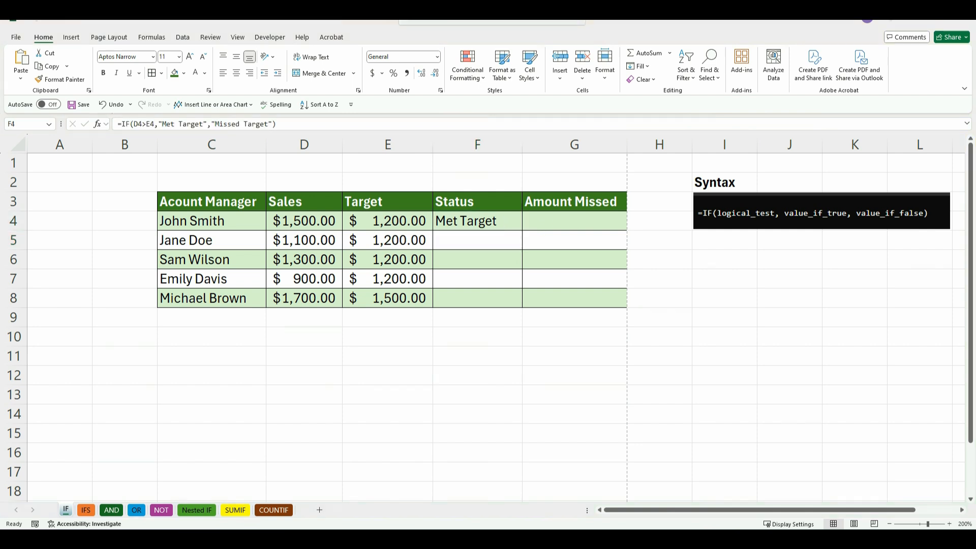
left_click(496, 219)
left_click_drag(521, 232, 516, 303)
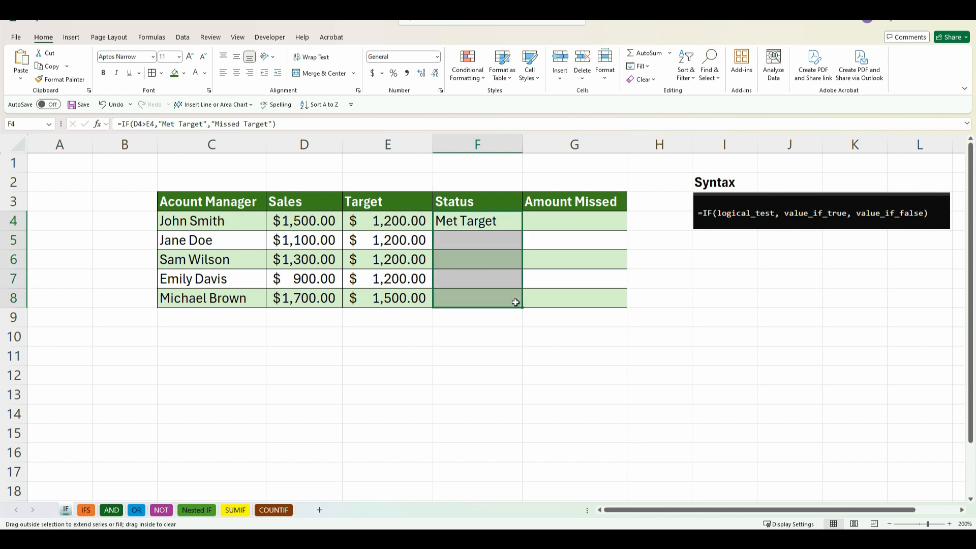
left_click(496, 336)
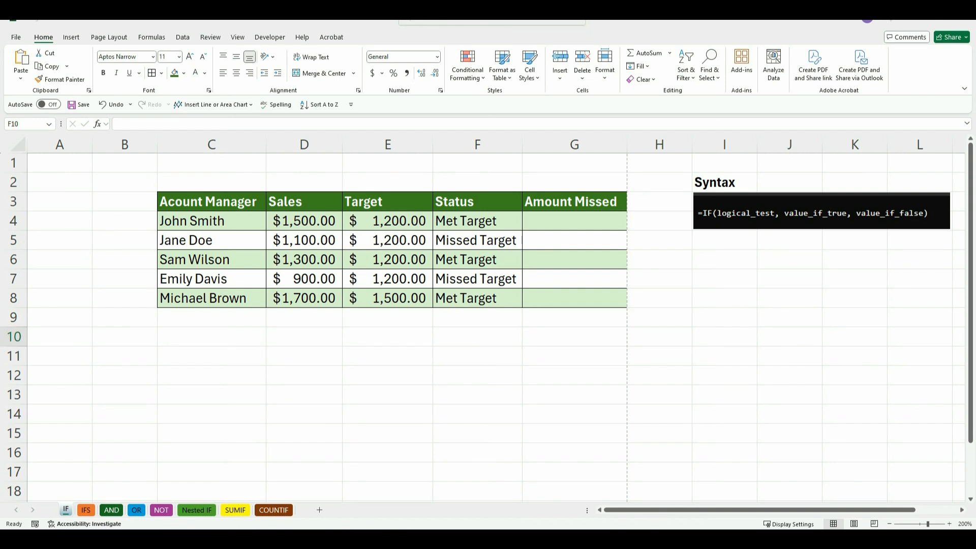
- Enter =IF(D4<E4,E4-D4,0) in Amount Missed cell G4 and fill the formula down to G8
left_click(659, 298)
left_click(544, 225)
type("=if")
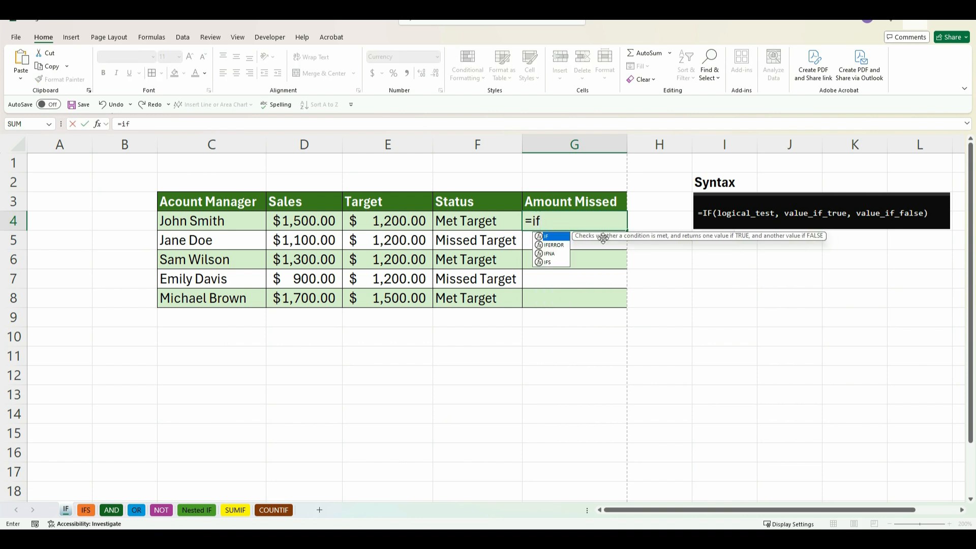
double_click(548, 237)
type("D4<E4,")
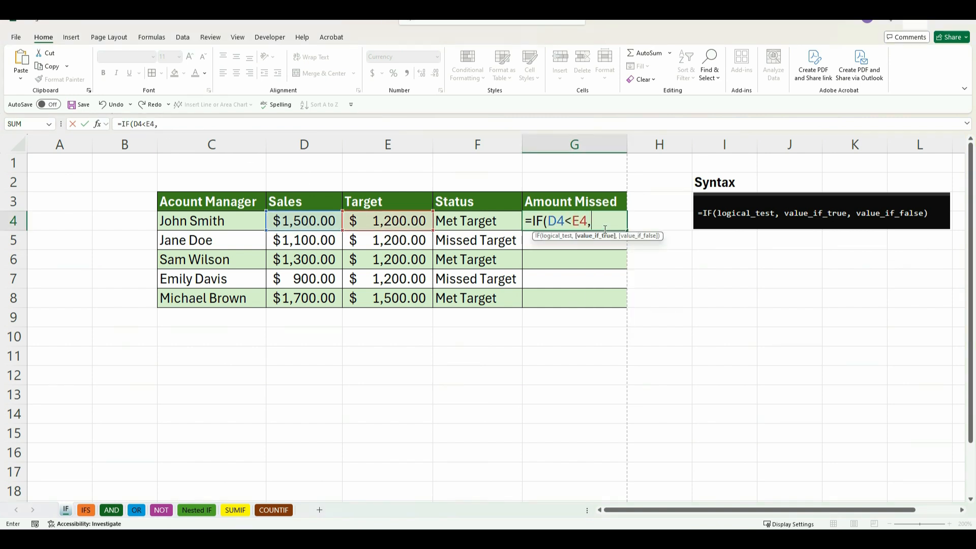
type("E4-D4")
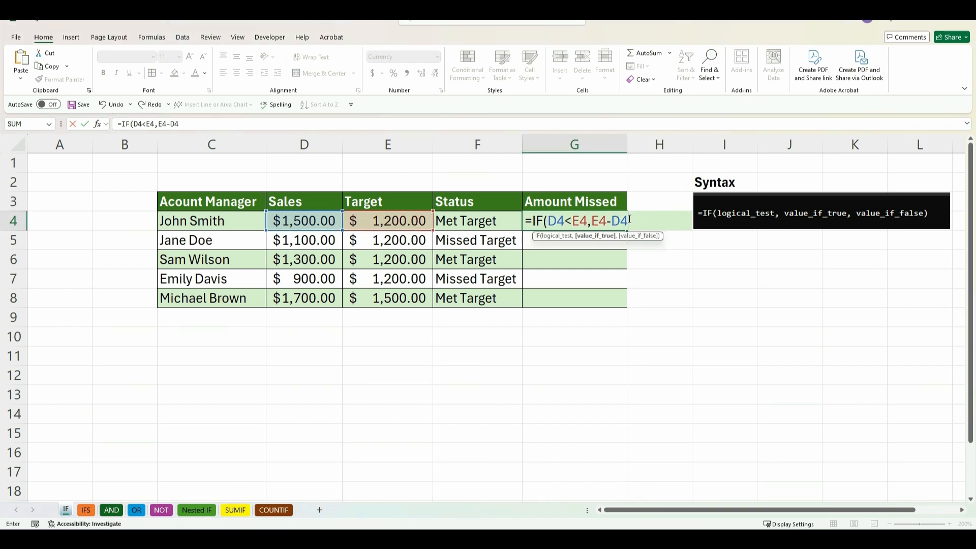
type(",0)")
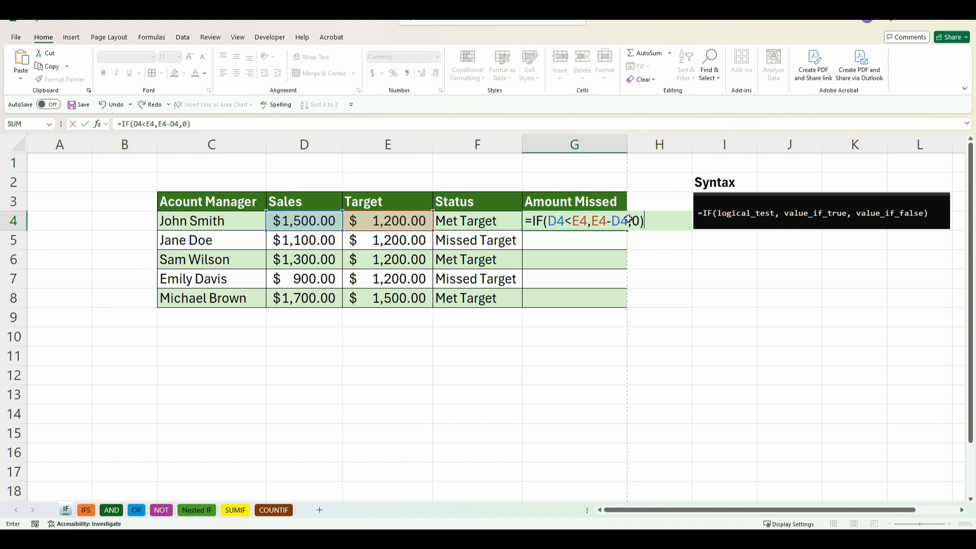
key("Return")
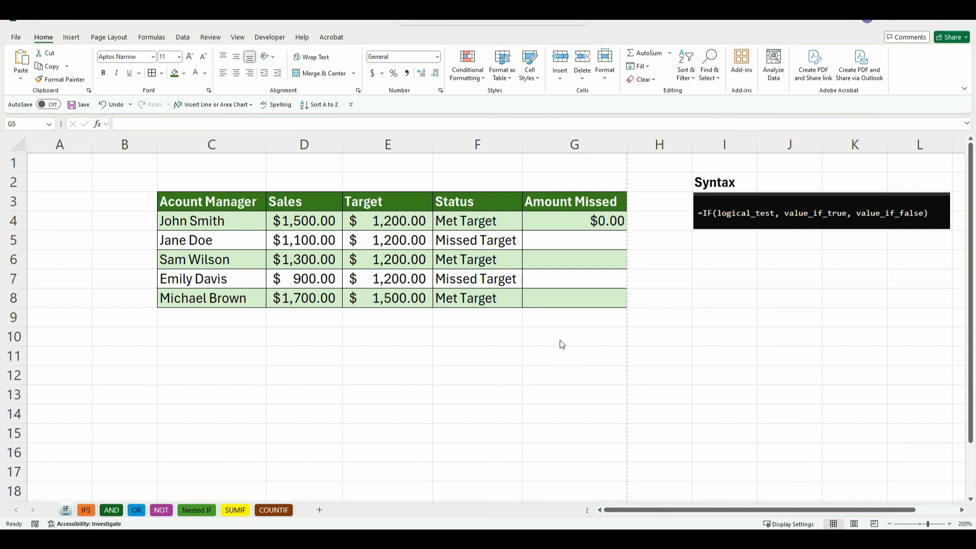
left_click(584, 223)
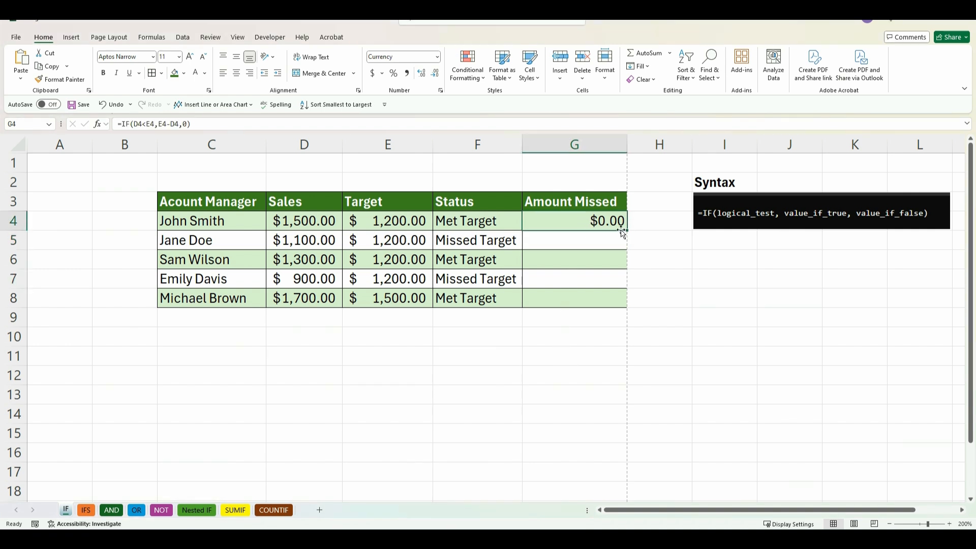
left_click_drag(626, 230, 617, 299)
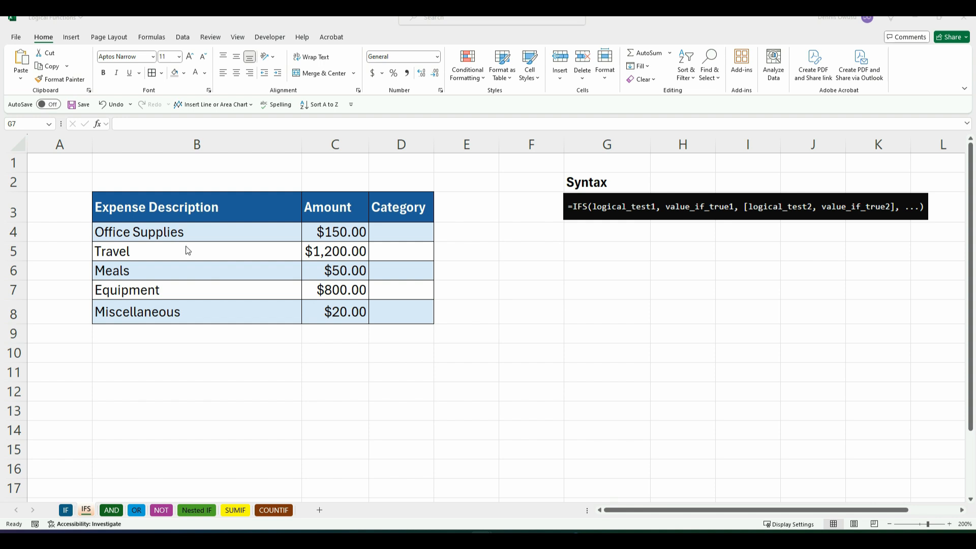
- Begin an IFS formula in Category cell D4 that returns "Very High" when C4>1000
left_click(195, 293)
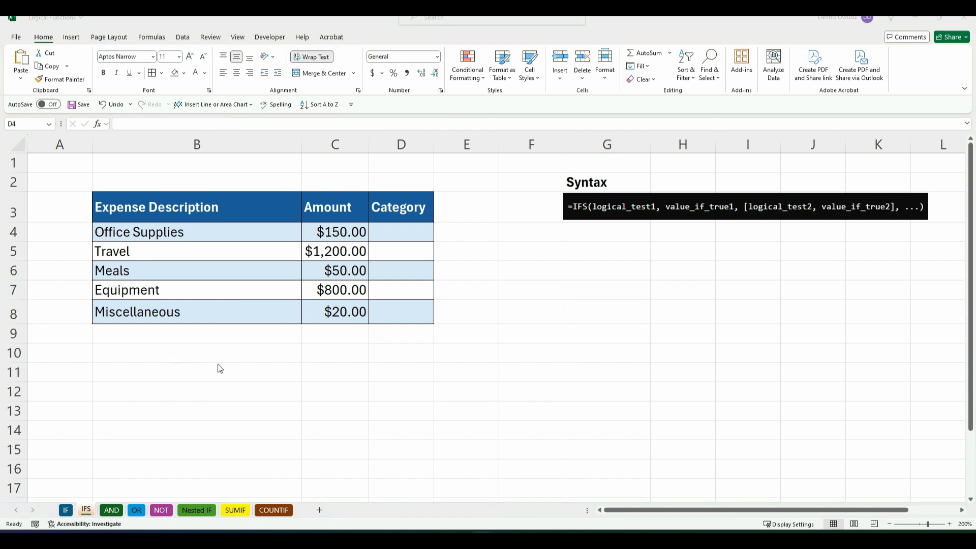
left_click(400, 230)
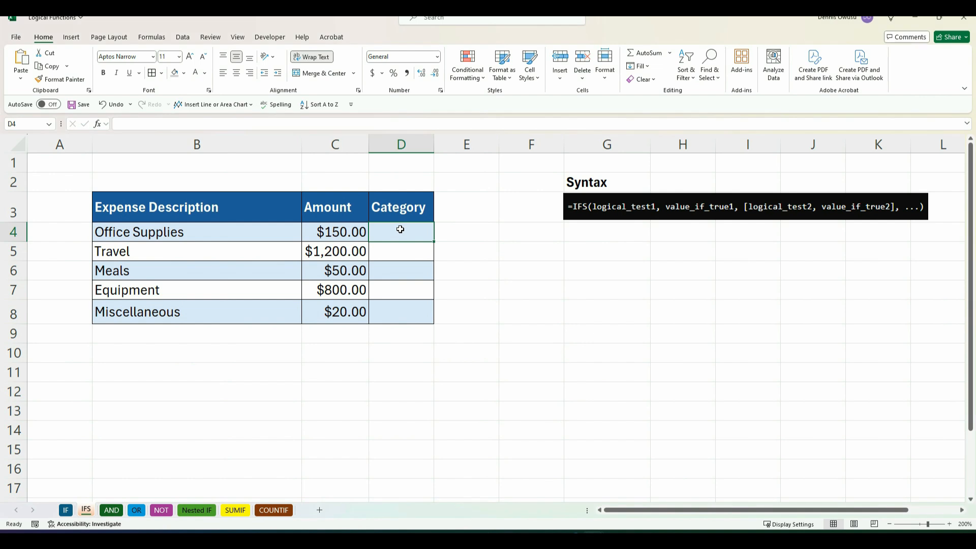
type("=if")
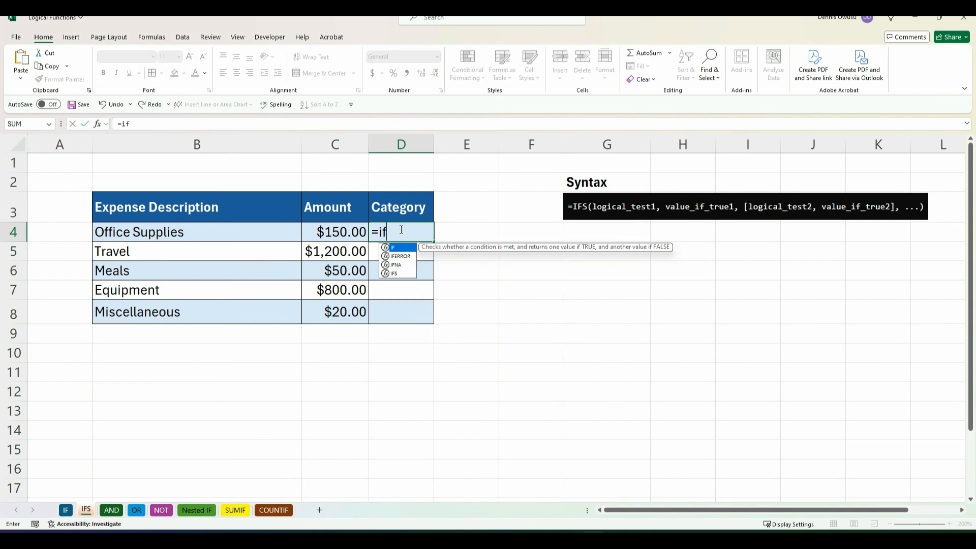
type("s")
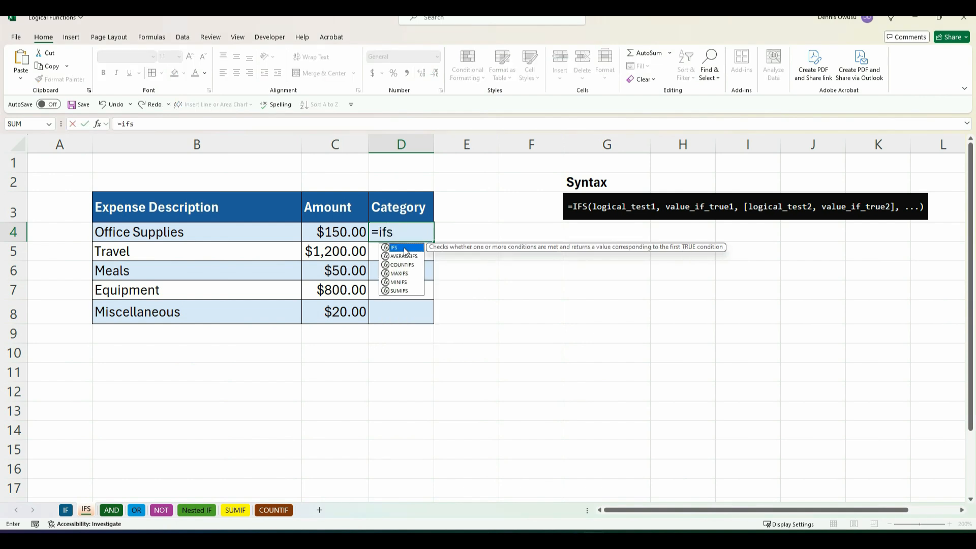
double_click(401, 248)
type("C4>1000")
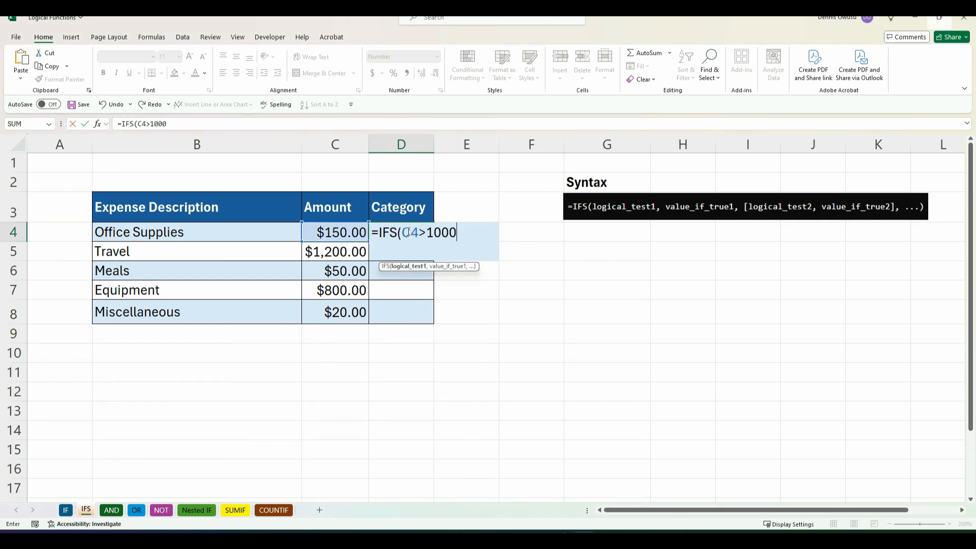
type(",")
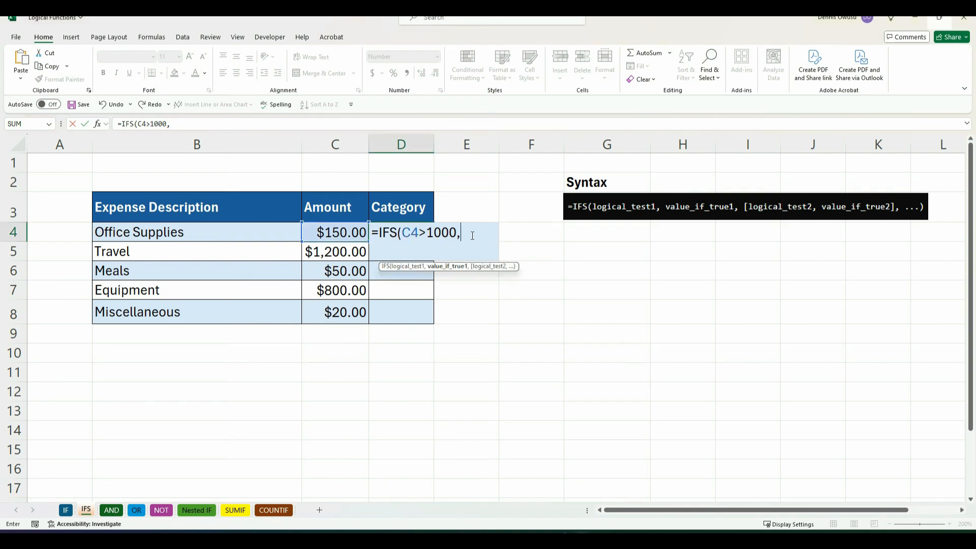
type("\"Very High\",")
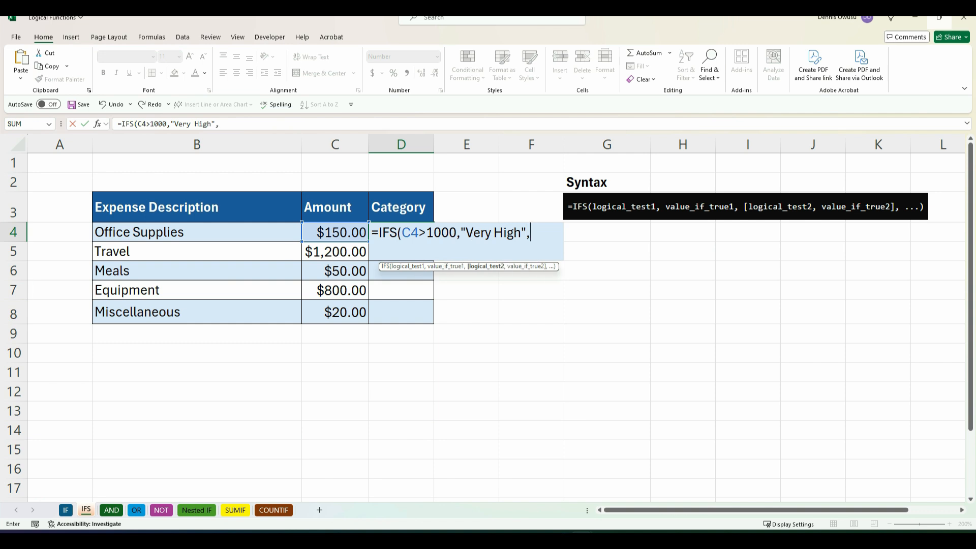
- Extend the IFS formula in D4 with C4>500 returning "High" and C4>100 returning "Medium"
type("C4>500,")
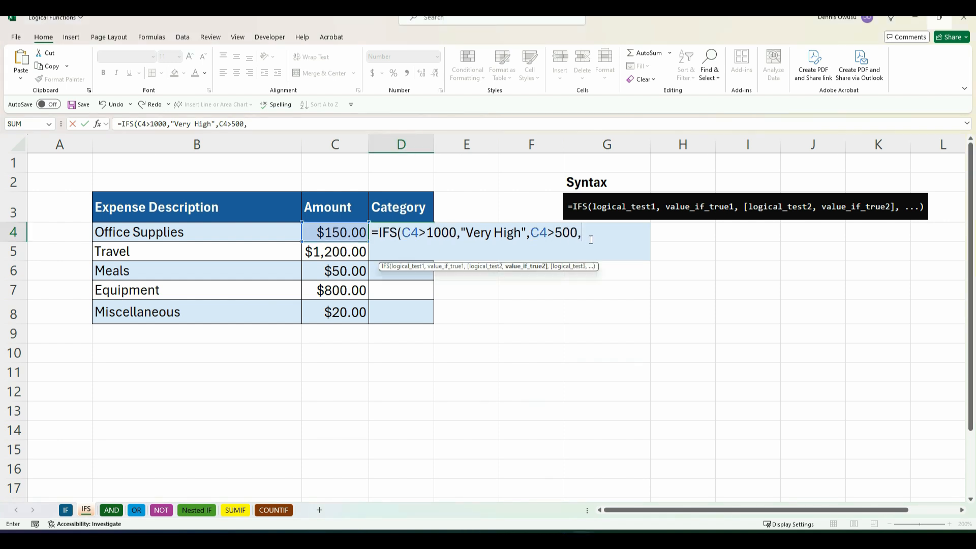
type("\"High\",")
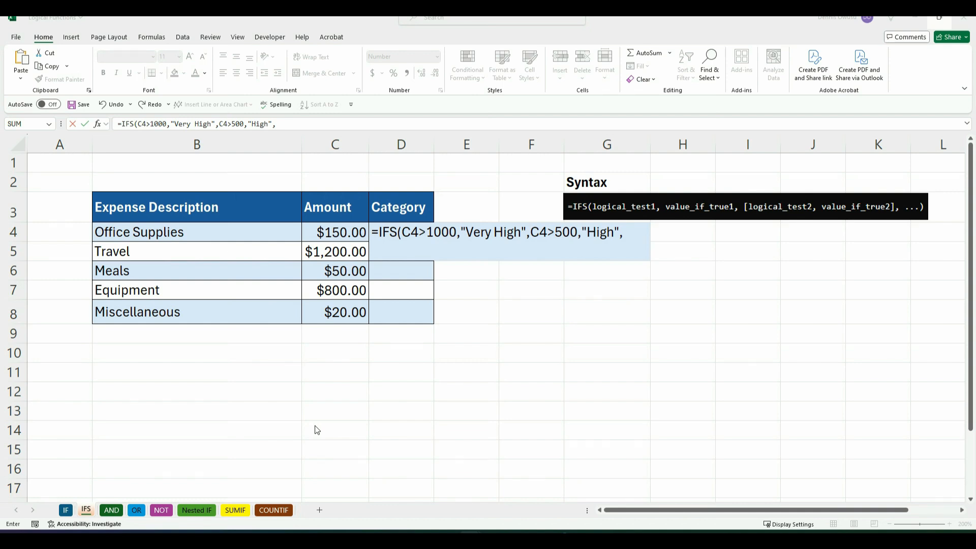
left_click(631, 235)
type("C4")
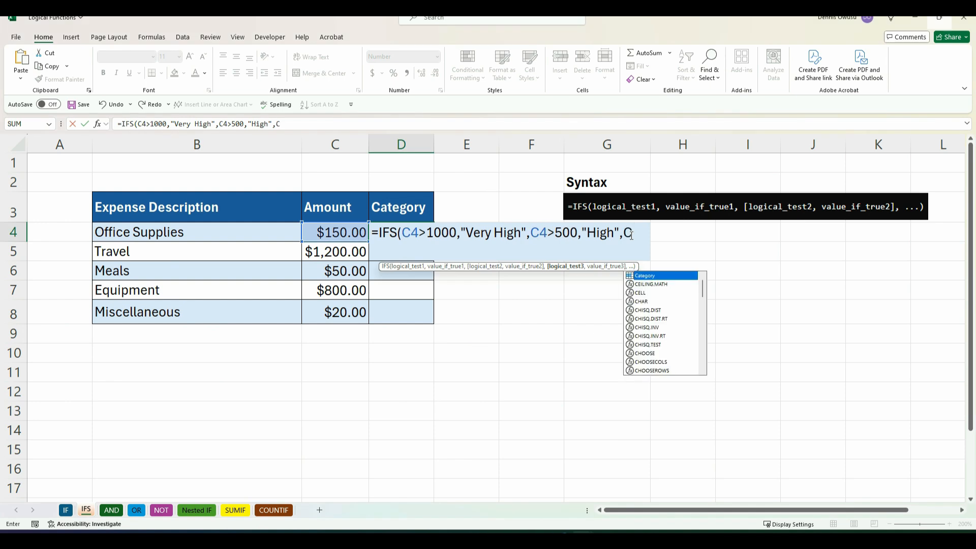
type(">100")
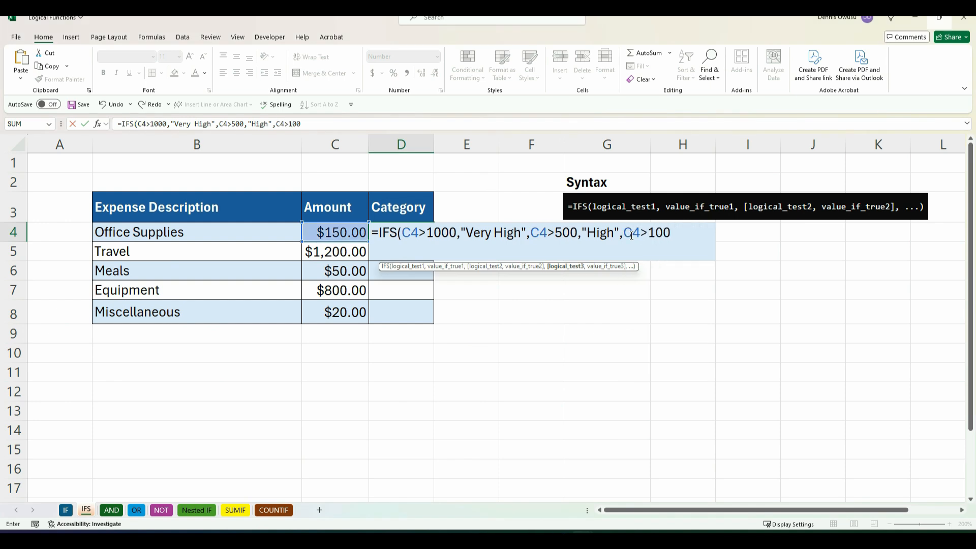
type(",")
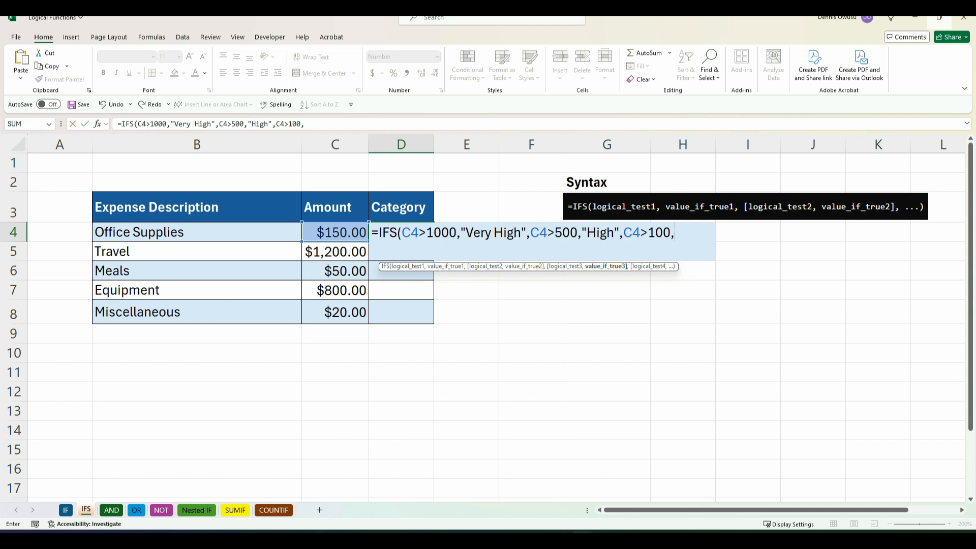
type("\"Medium\",")
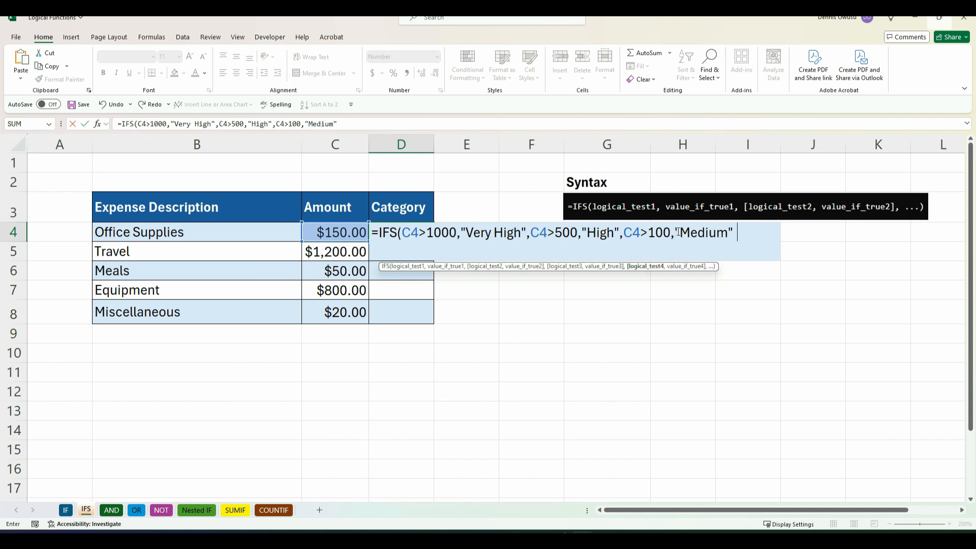
- Complete the IFS formula in D4 with C4<100 returning "Low" and fill it down to D8
type("C")
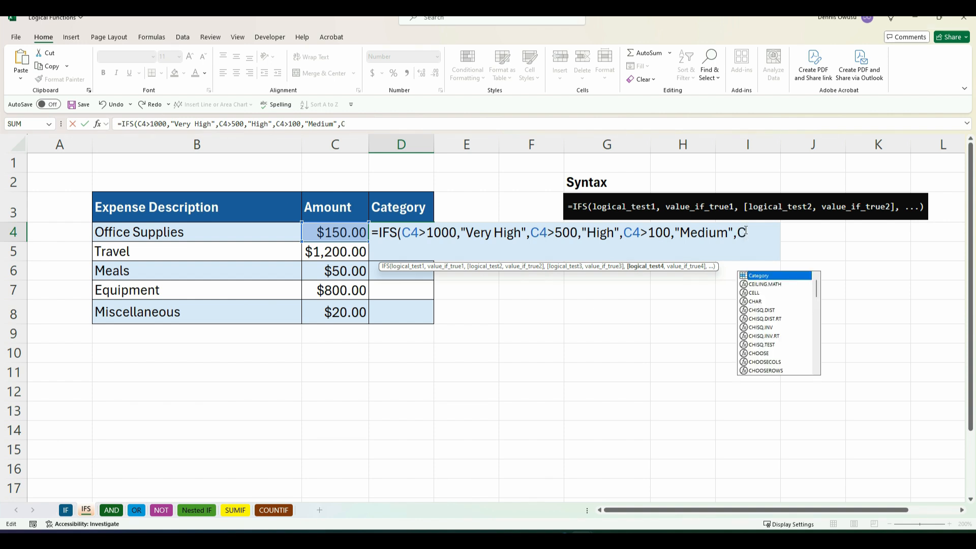
type("4<100,\"Low\"")
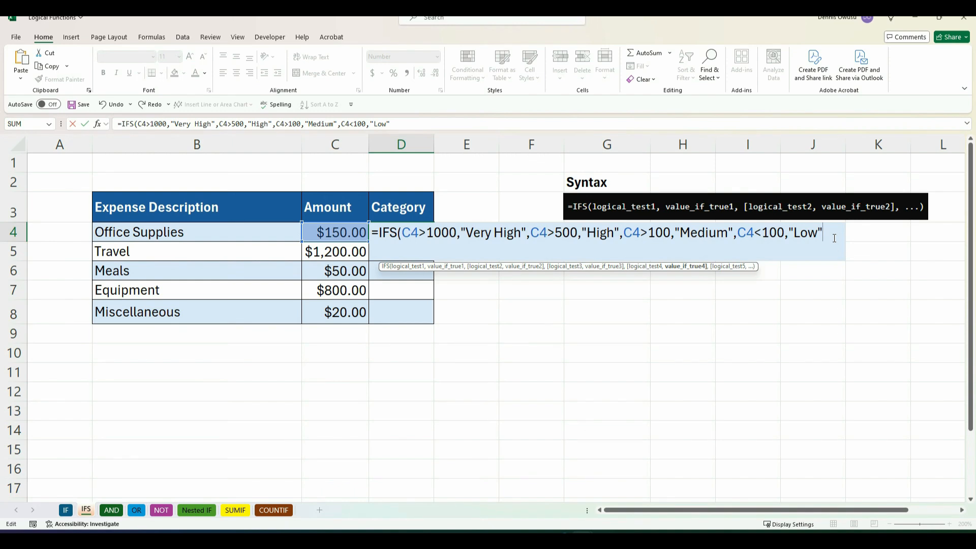
type(")")
key("ctrl+Return")
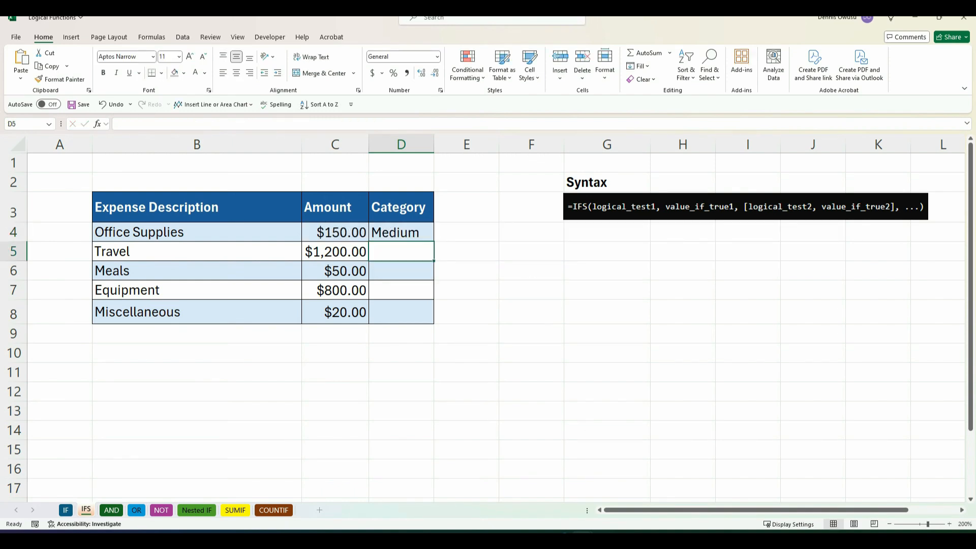
left_click(397, 232)
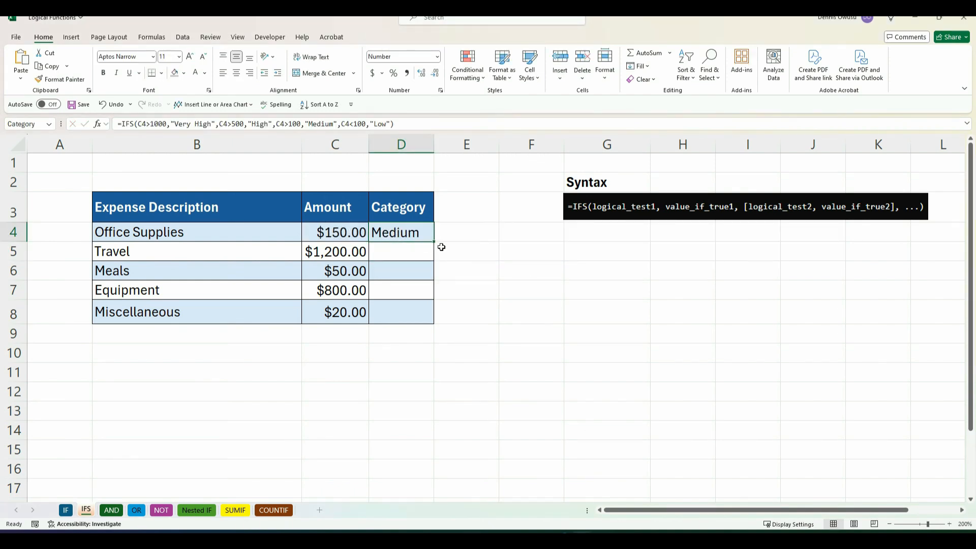
left_click_drag(434, 240, 425, 325)
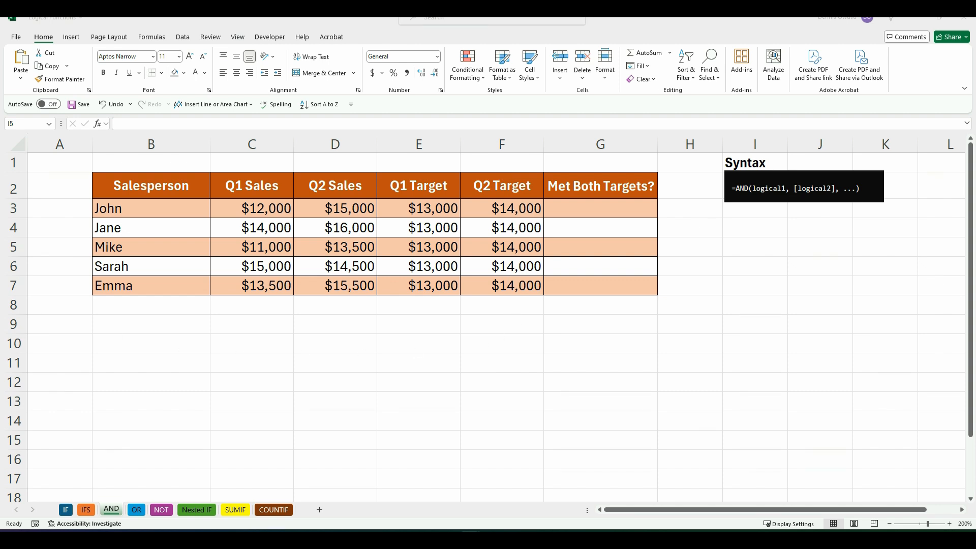
- Enter =AND(C3>=E3,D3>=F3) in Met Both Targets? cell G3
left_click(570, 211)
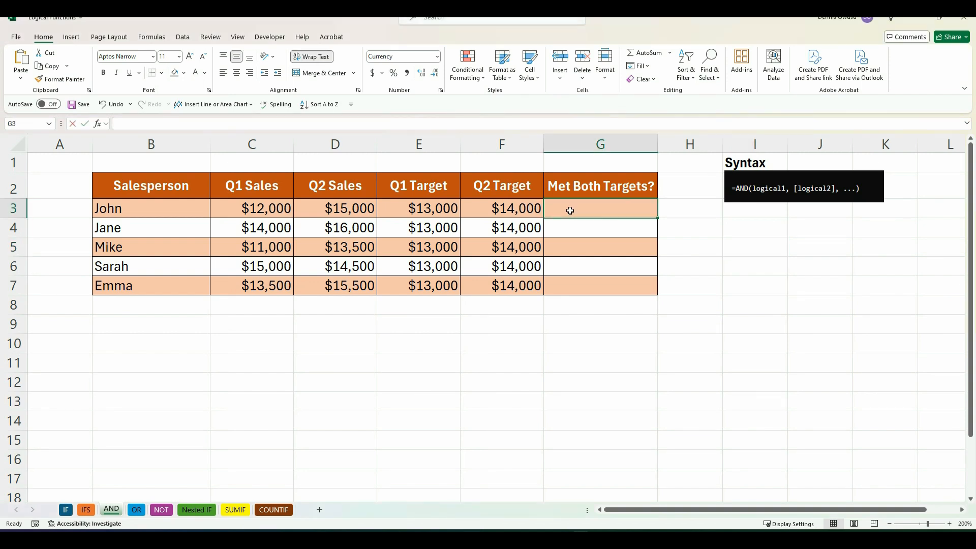
type("=An")
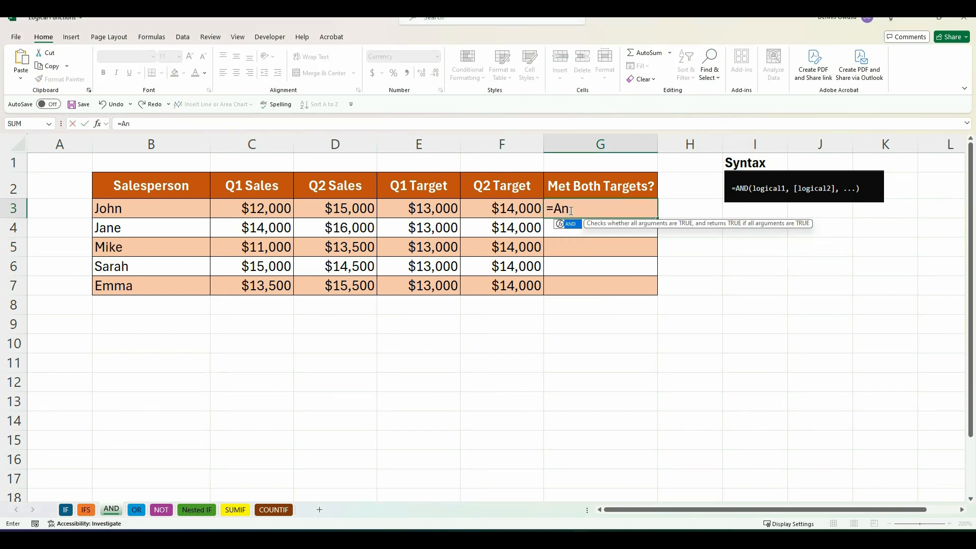
key("Tab")
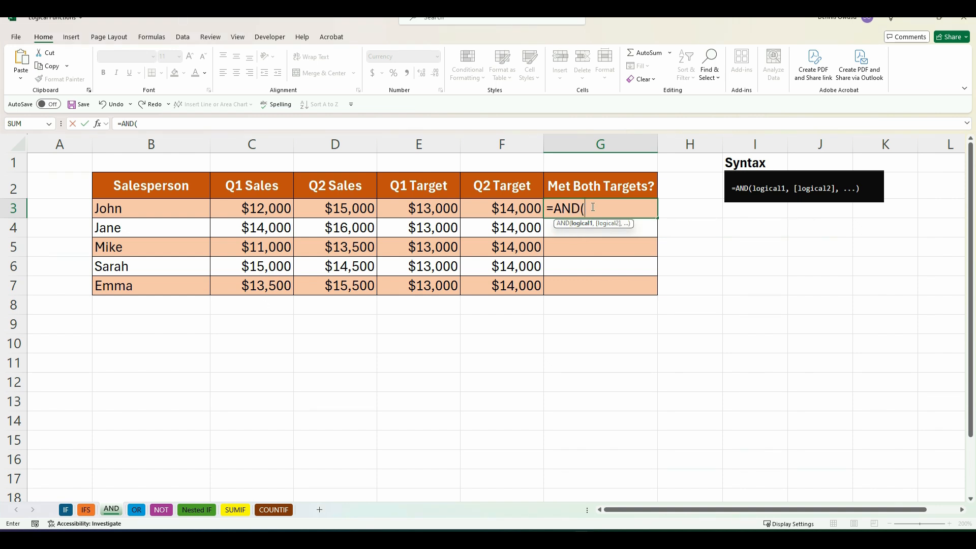
left_click(279, 213)
type(">=")
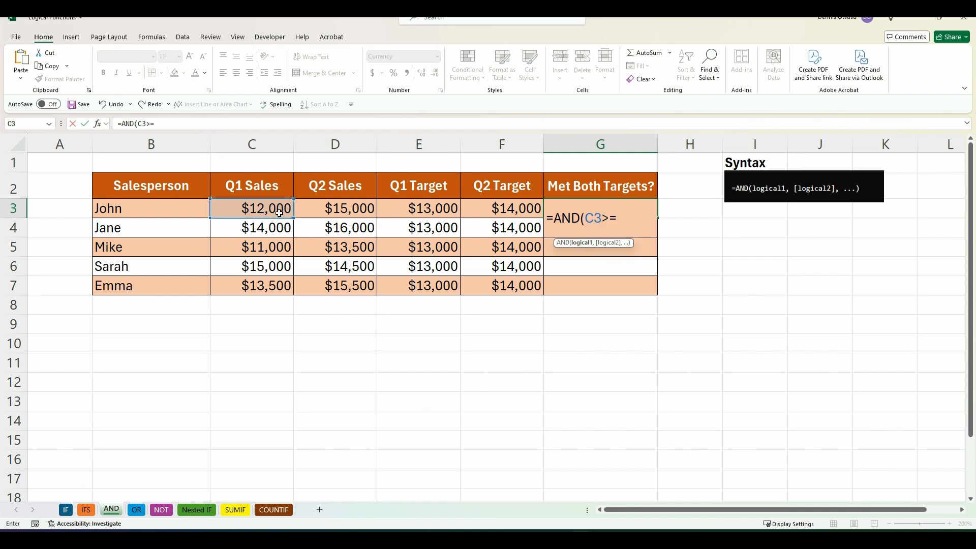
left_click(413, 210)
type(",")
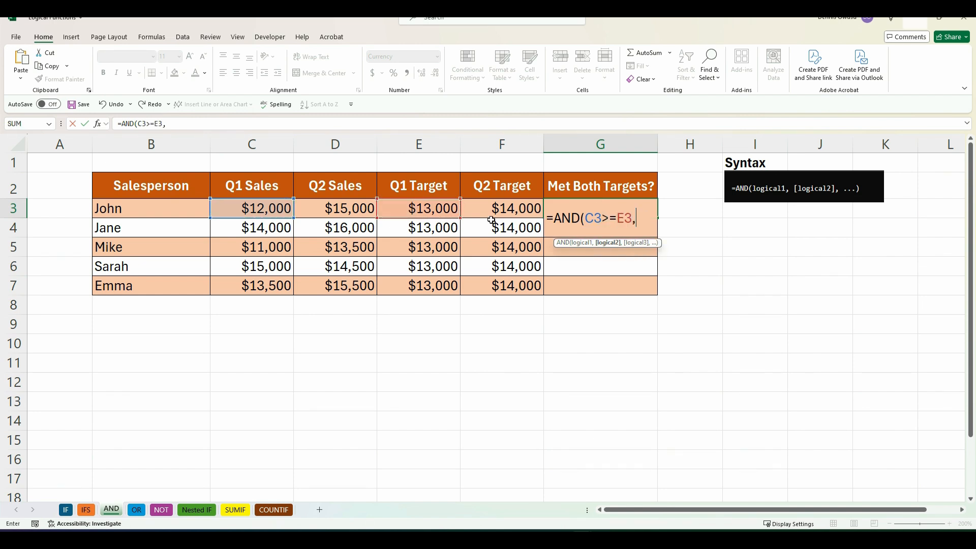
left_click(343, 209)
type(">=")
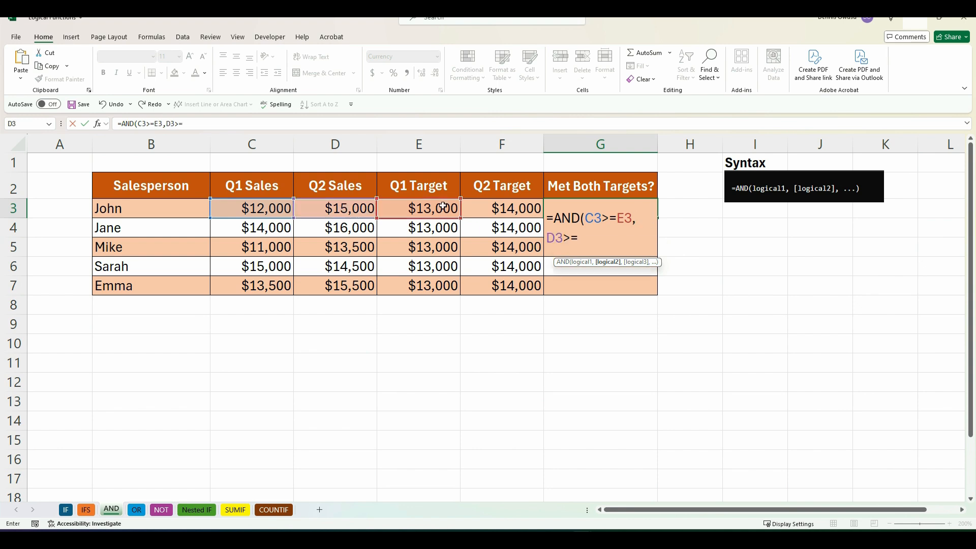
left_click(492, 212)
type(")")
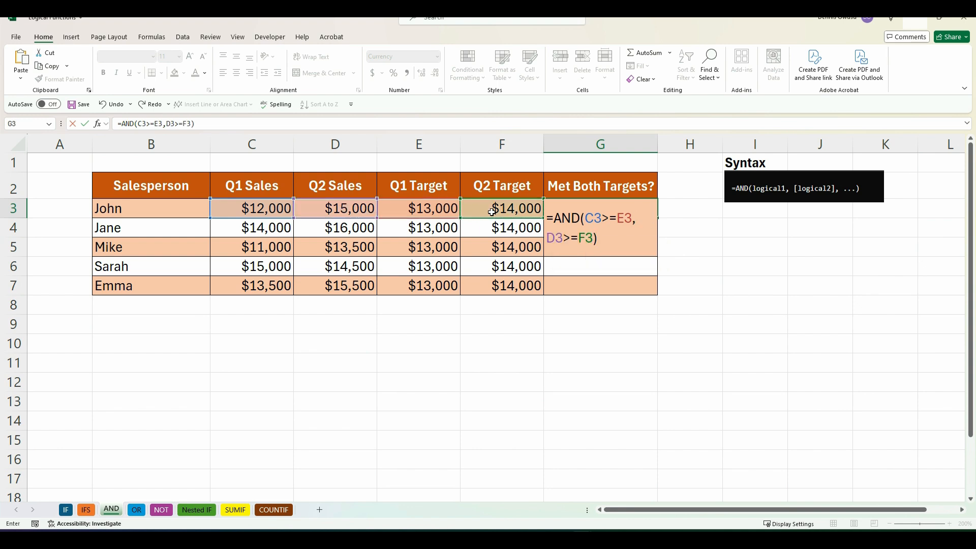
key("Return")
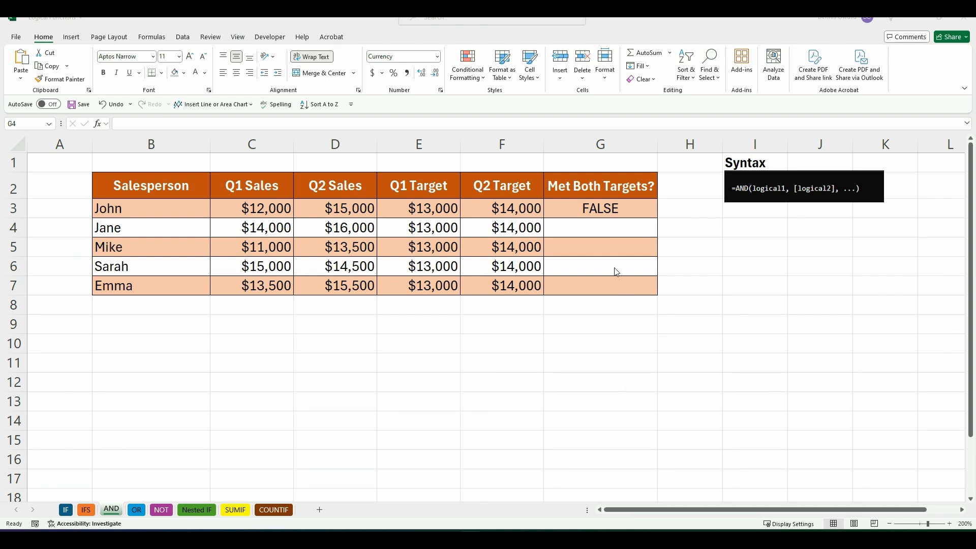
- Fill the Met Both Targets? formula from G3 down to G7
left_click(585, 206)
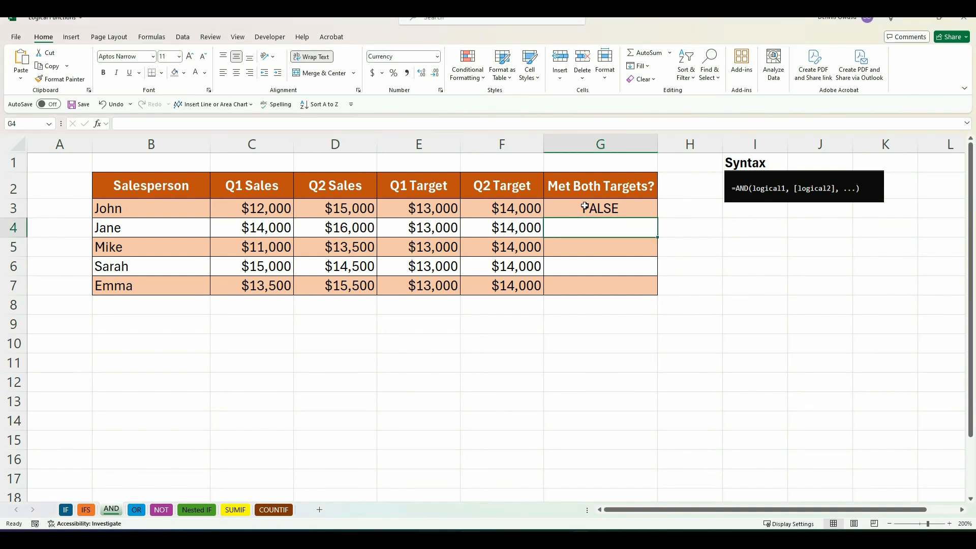
left_click(584, 206)
left_click_drag(656, 218, 653, 287)
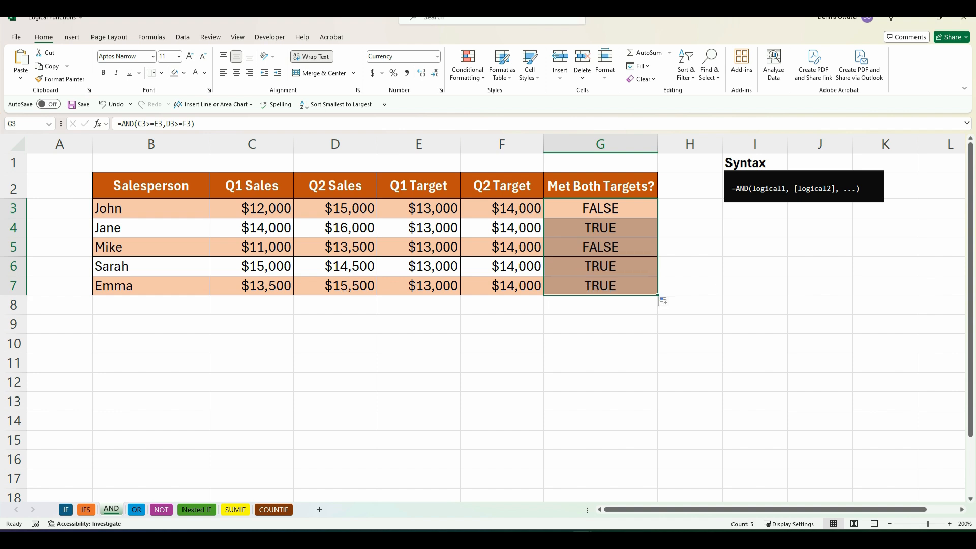
left_click(501, 343)
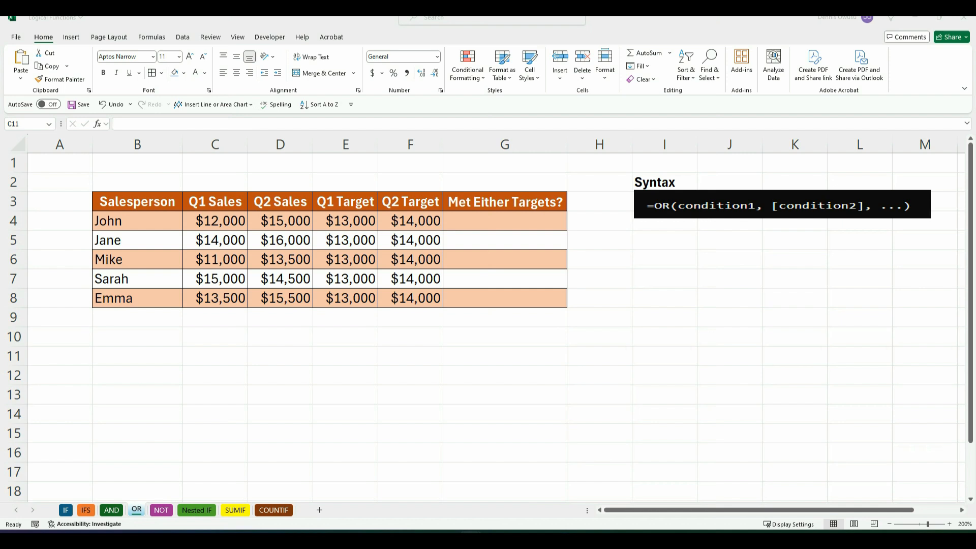
left_click(148, 200)
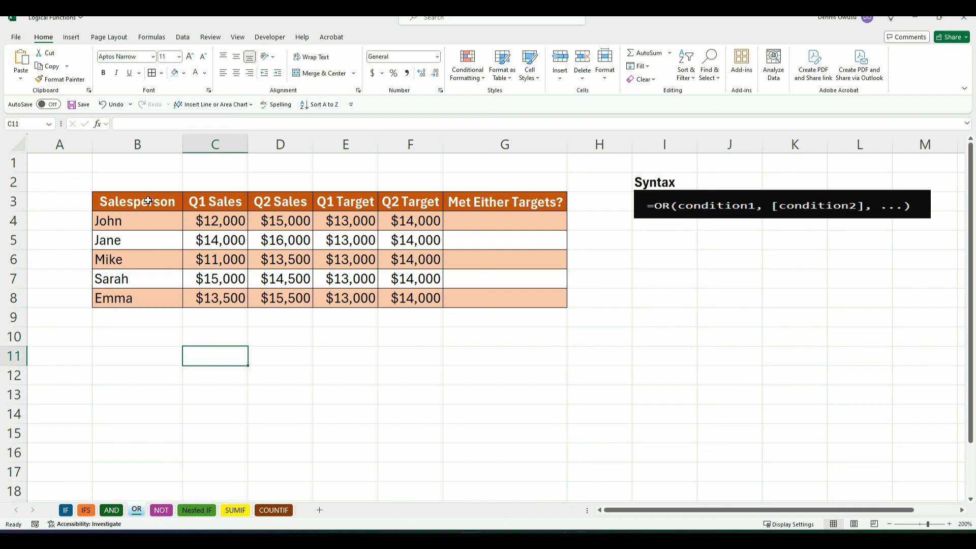
left_click(209, 206)
left_click(277, 204)
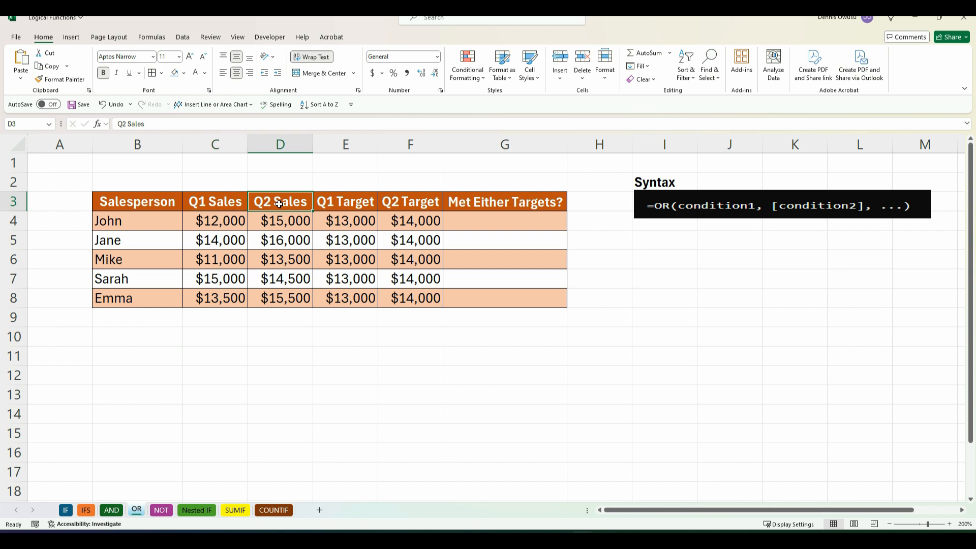
left_click(349, 203)
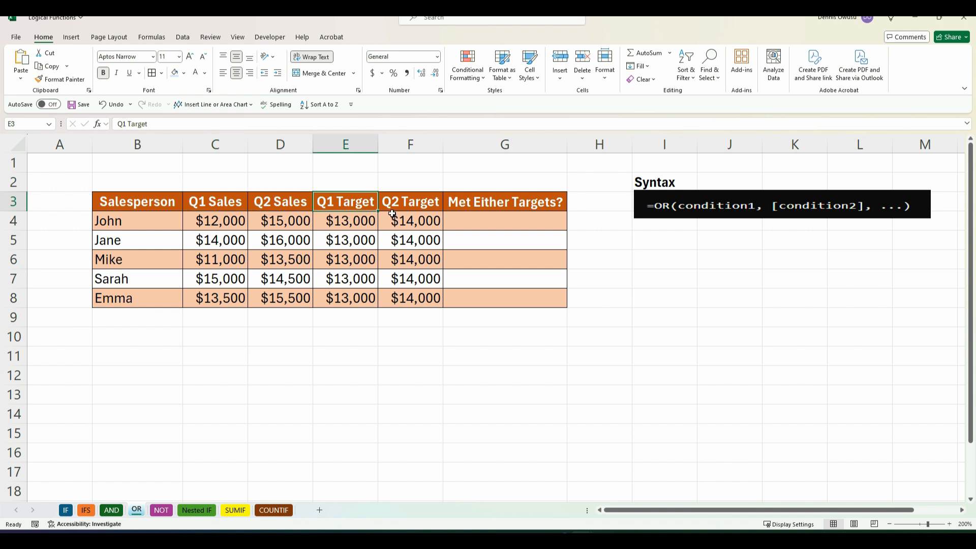
left_click(402, 201)
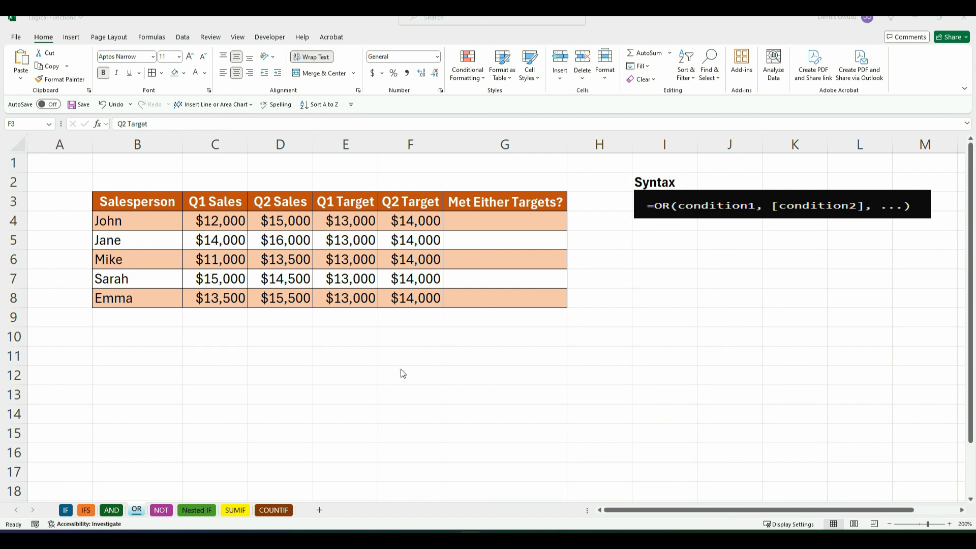
- Enter =OR(C4>=E4,D4>=F4) in Met Either Targets? cell G4
left_click(474, 224)
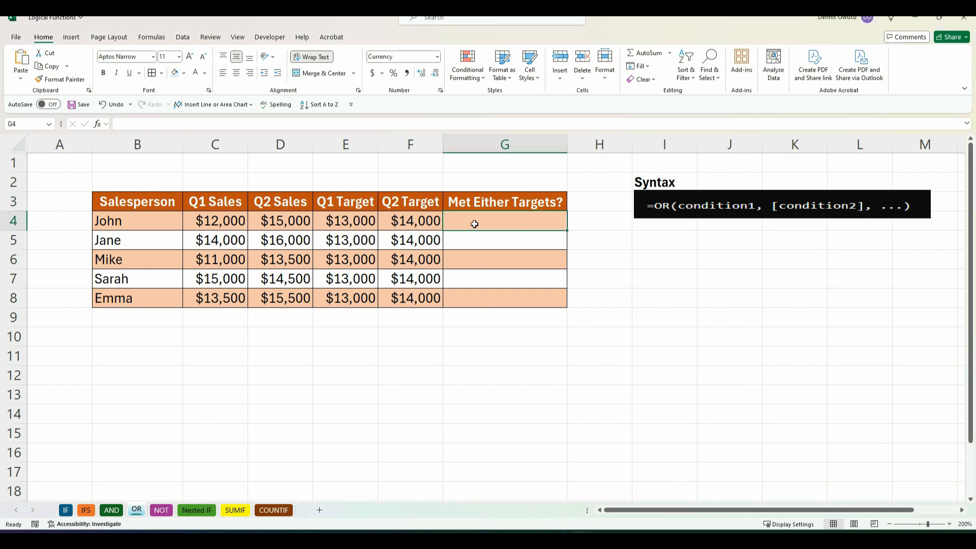
type("=or")
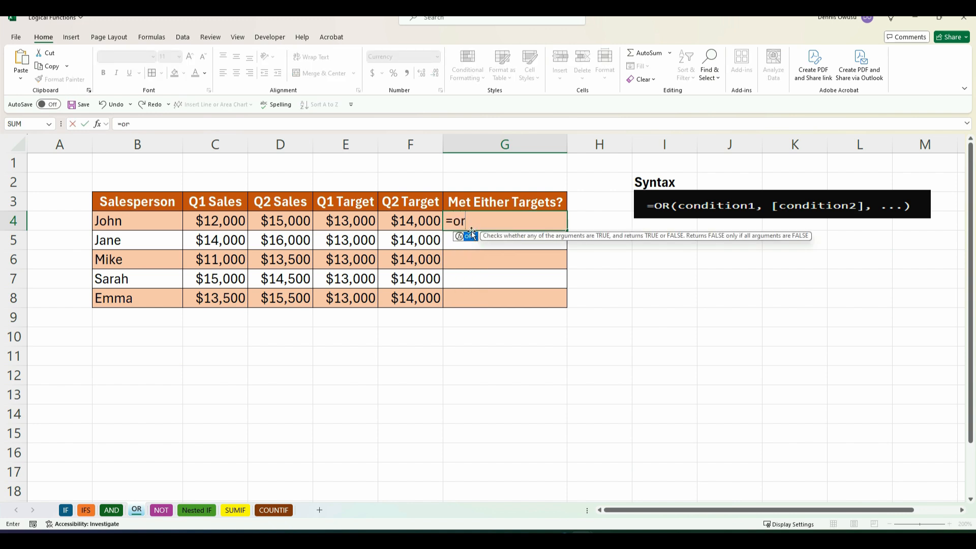
key("Tab")
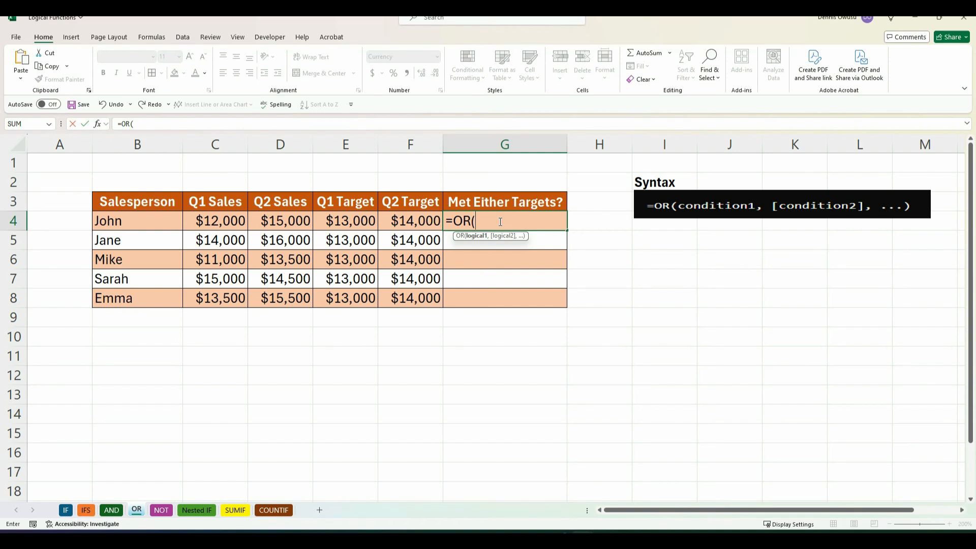
left_click(237, 220)
type(">=")
left_click(339, 224)
type(",")
left_click(289, 219)
type(">=")
left_click(401, 222)
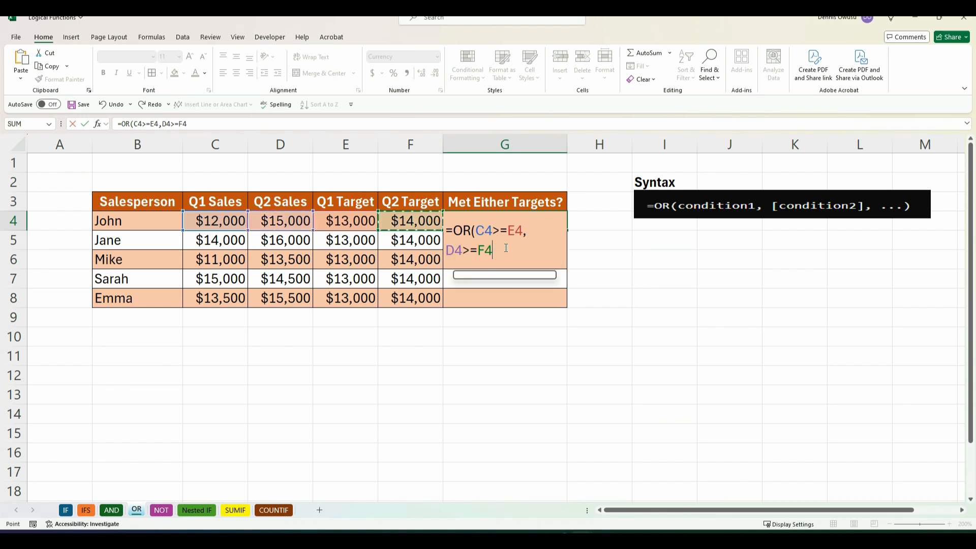
type(")")
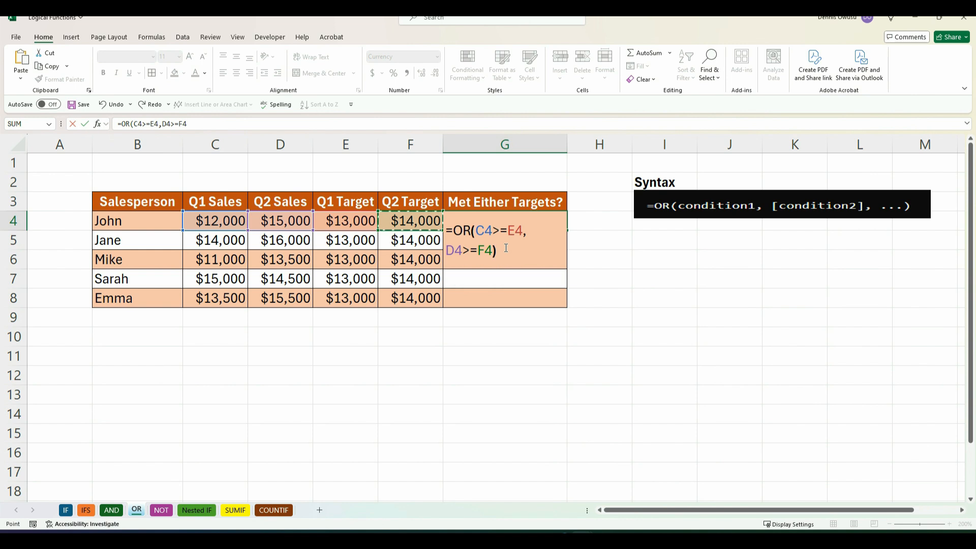
key("Return")
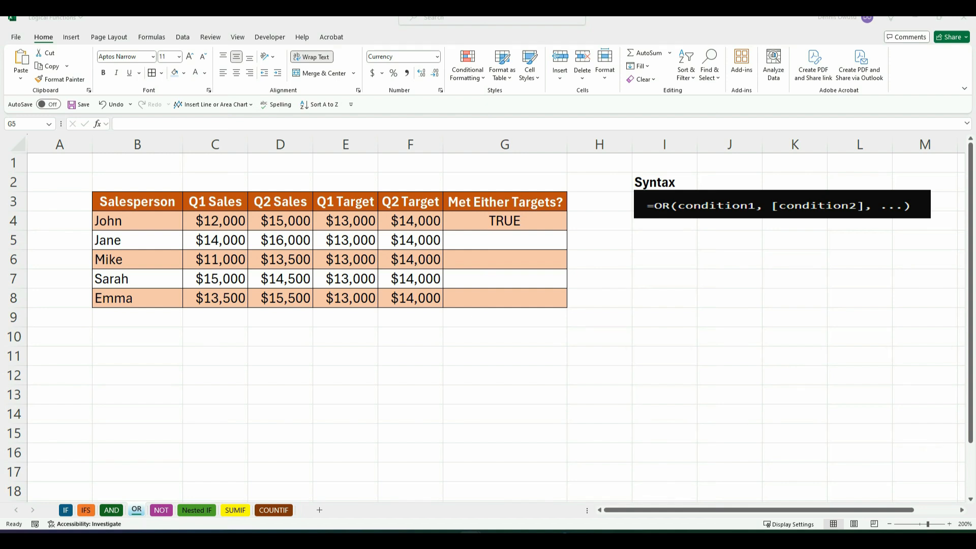
- Fill the Met Either Targets? formula from G4 down to G8
left_click(516, 215)
left_click_drag(557, 232, 562, 302)
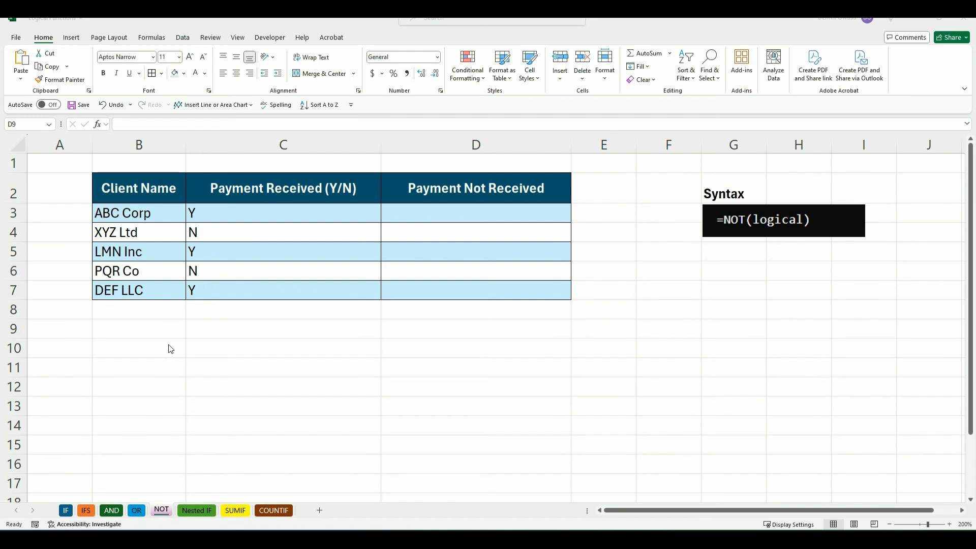
left_click(135, 191)
left_click(135, 192)
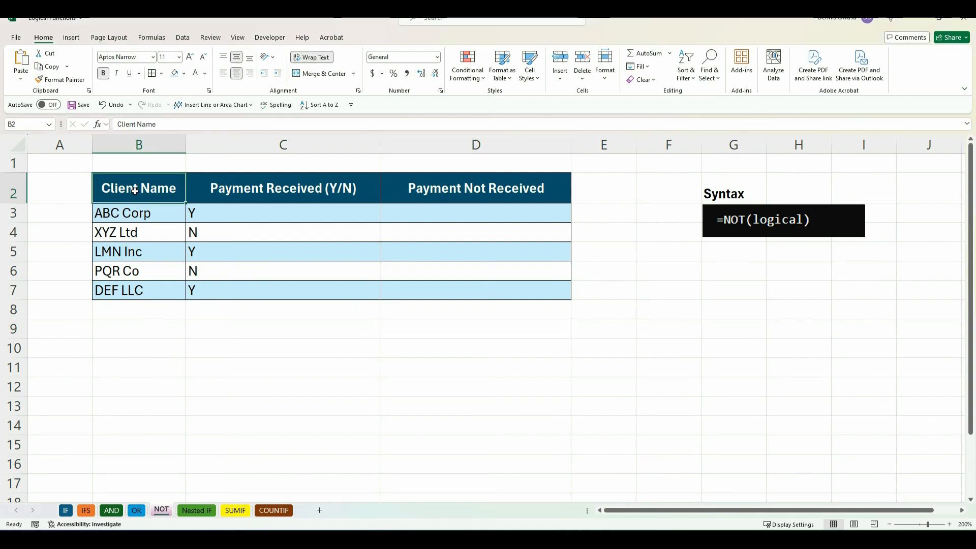
left_click(236, 190)
left_click(415, 195)
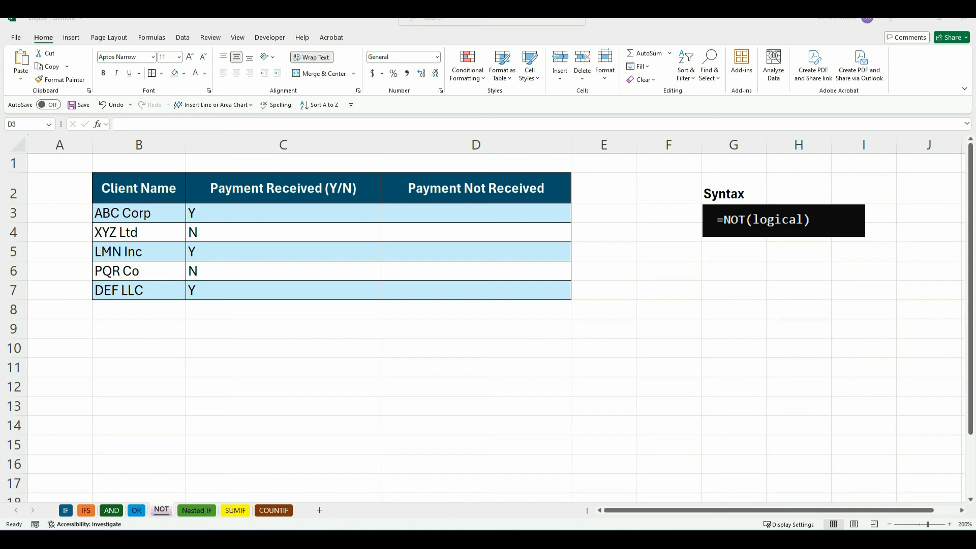
- Enter =NOT(C3="Y") in Payment Not Received cell D3
left_click(454, 217)
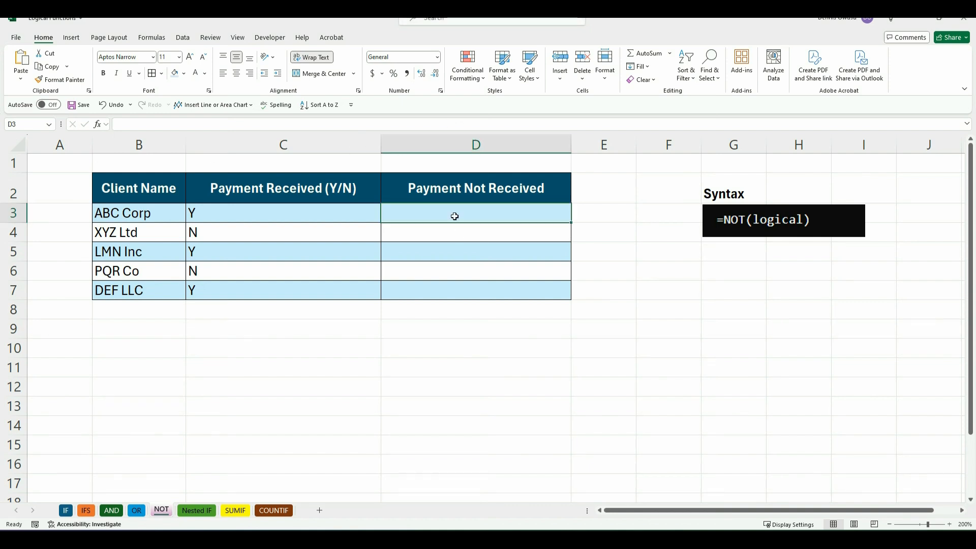
type("=no")
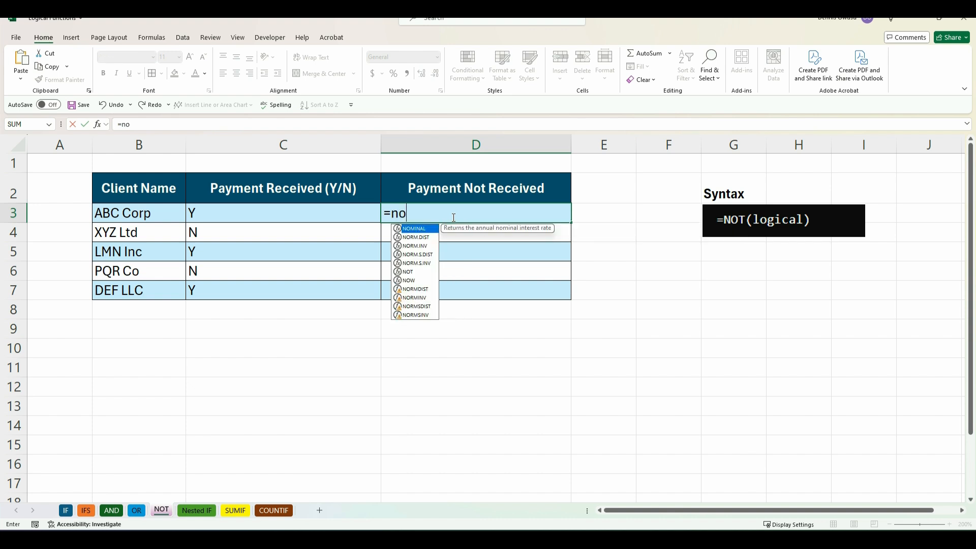
double_click(427, 272)
left_click(442, 213)
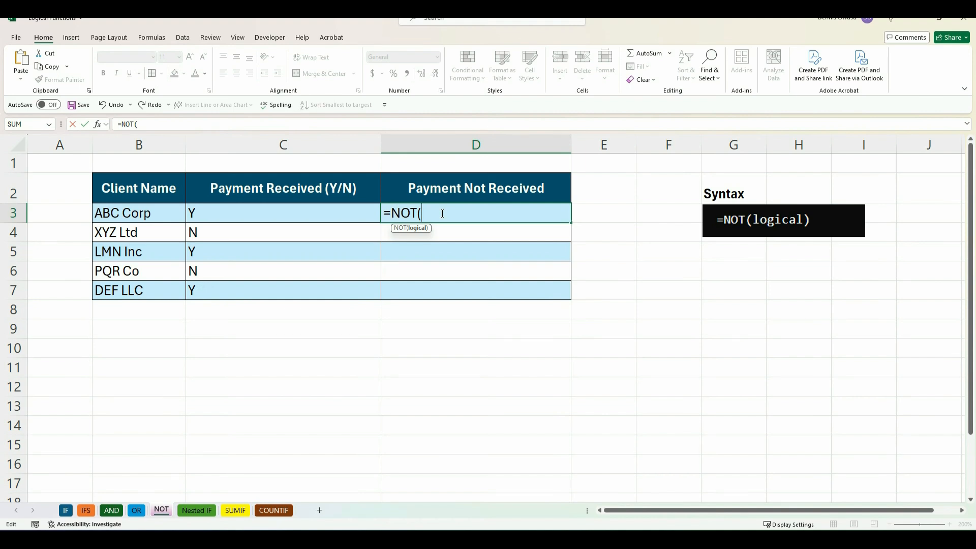
left_click(295, 214)
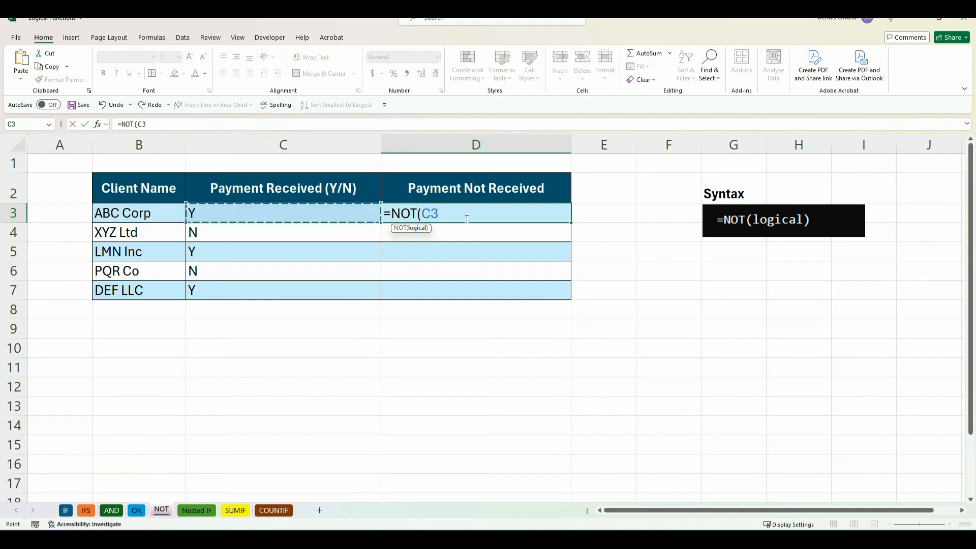
type("=\"Y\"")
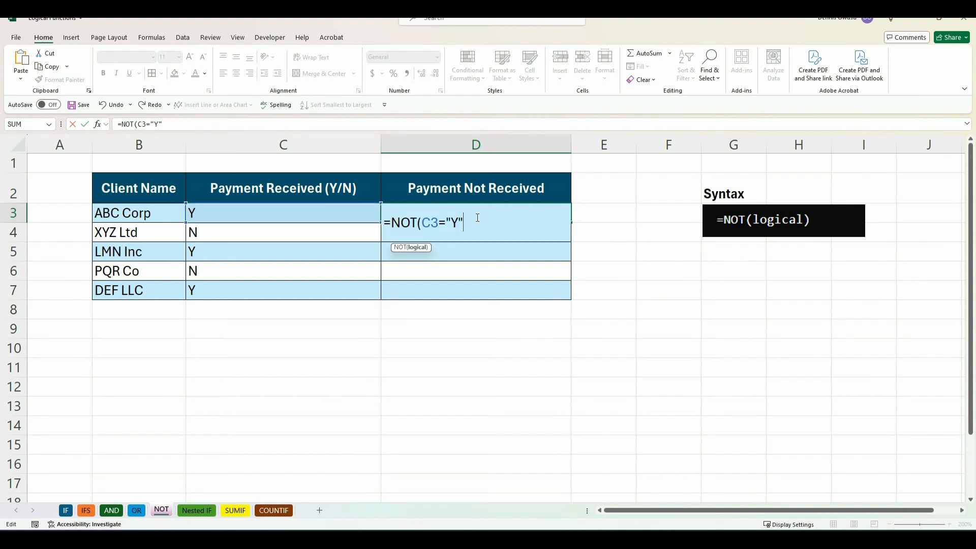
type(")")
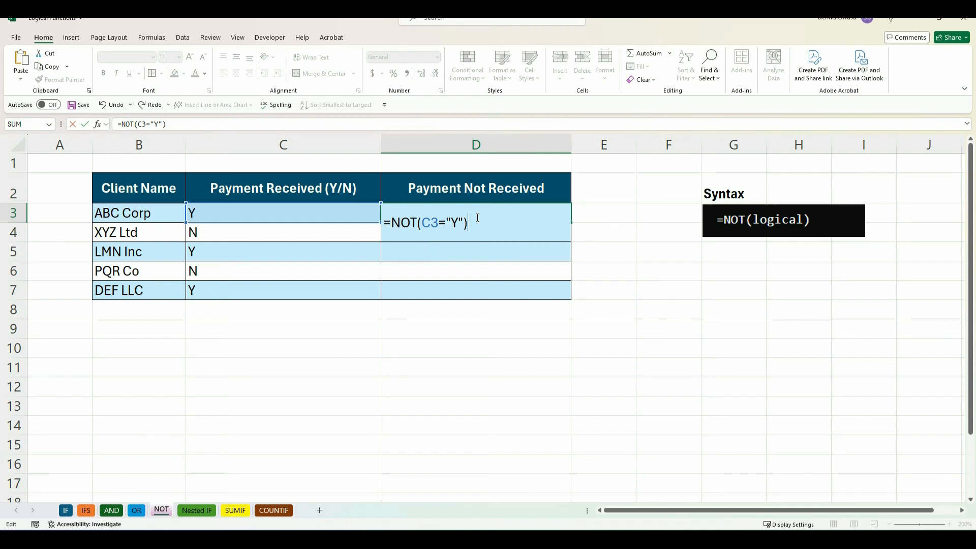
key("Return")
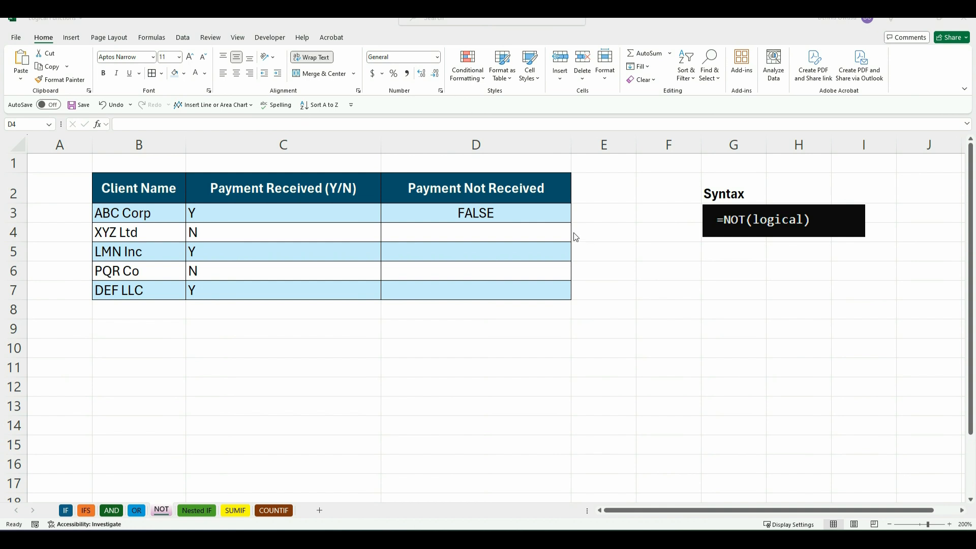
- Fill the Payment Not Received formula from D3 down to D7
left_click(549, 214)
left_click(548, 214)
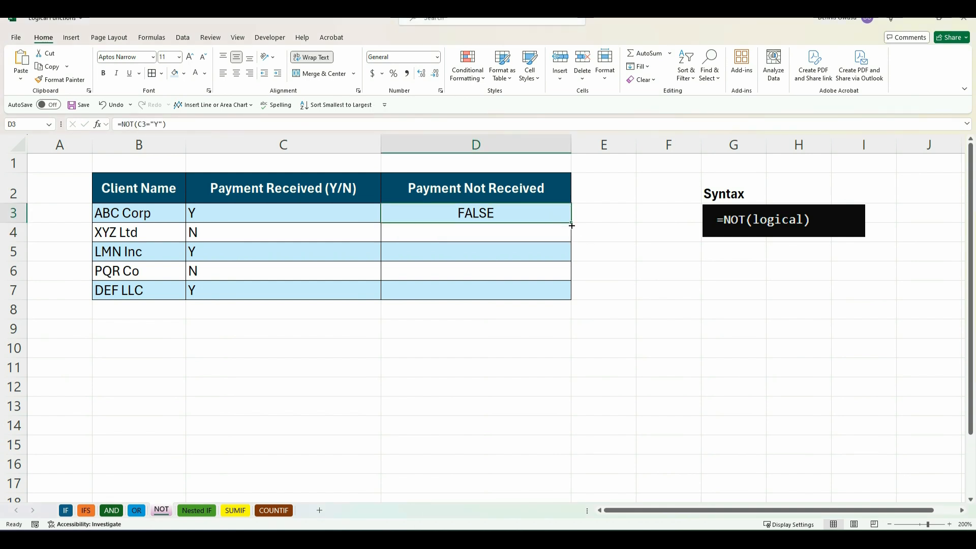
left_click_drag(571, 228, 570, 241)
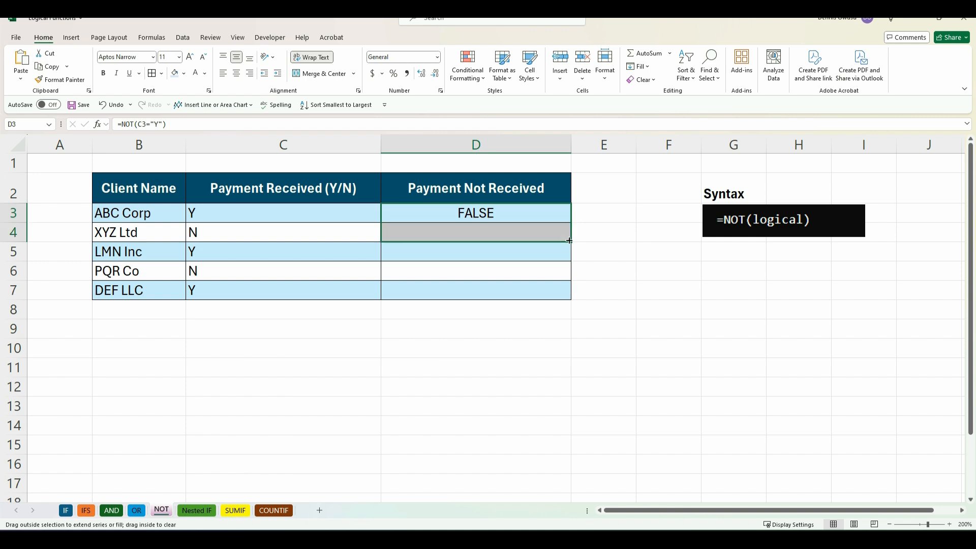
left_click(498, 232)
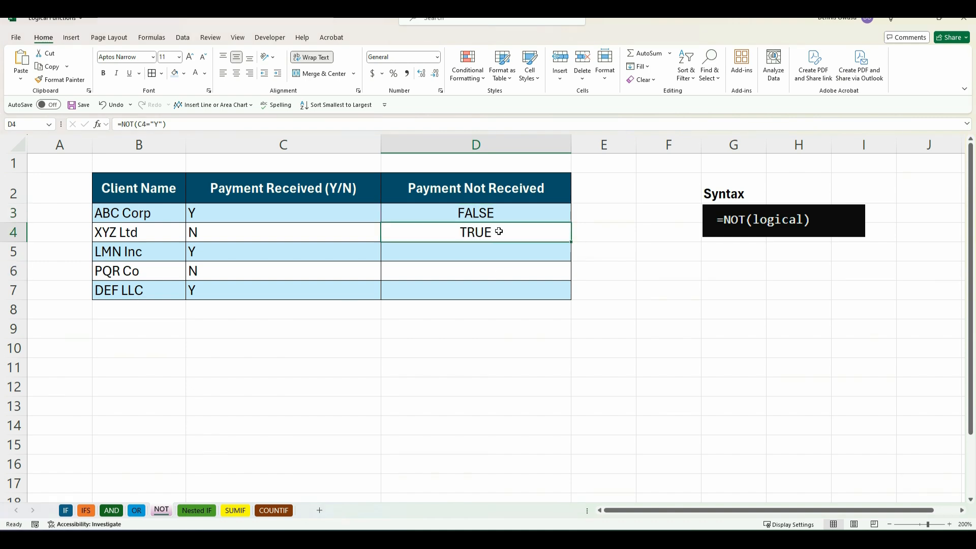
left_click_drag(570, 241, 570, 300)
- Copy the blue row formatting from C5 onto Payment Not Received cells D5 and D7
left_click(300, 252)
left_click(432, 251)
left_click(300, 252)
left_click(64, 79)
left_click(432, 251)
left_click(76, 80)
left_click(498, 290)
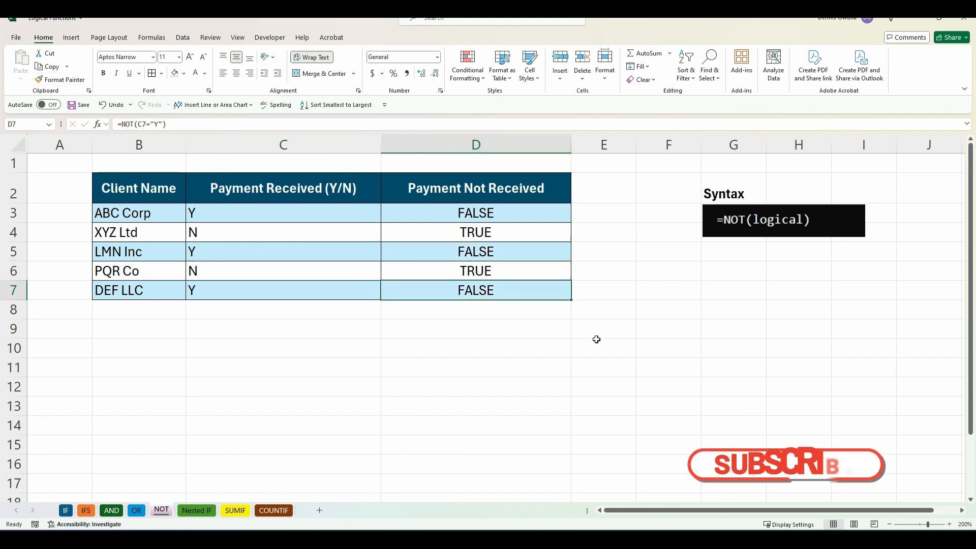
left_click(597, 342)
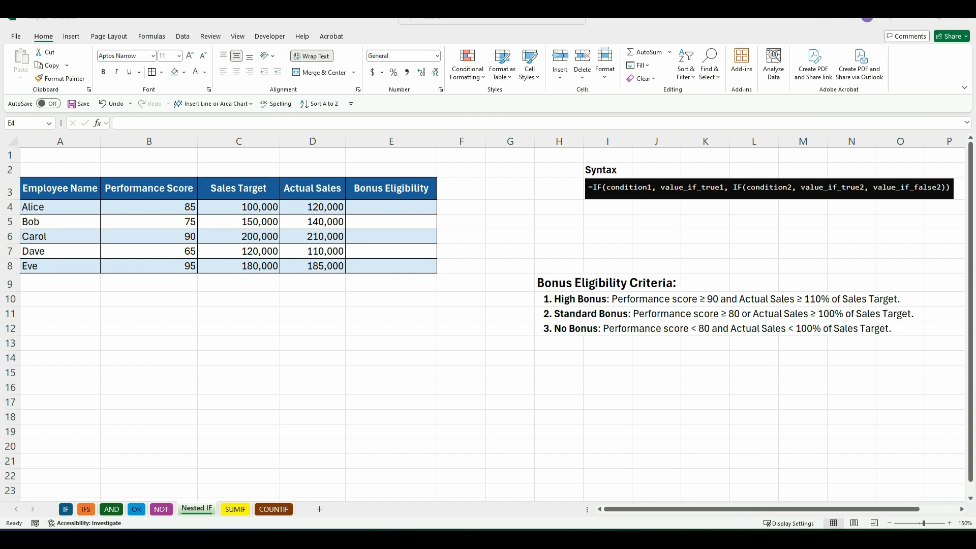
type("=IF(")
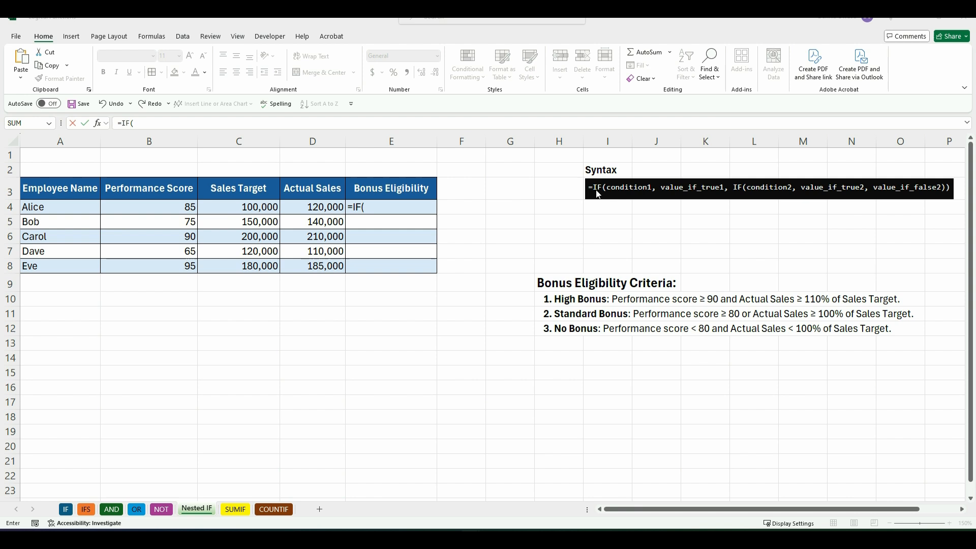
key("Escape")
key("Right")
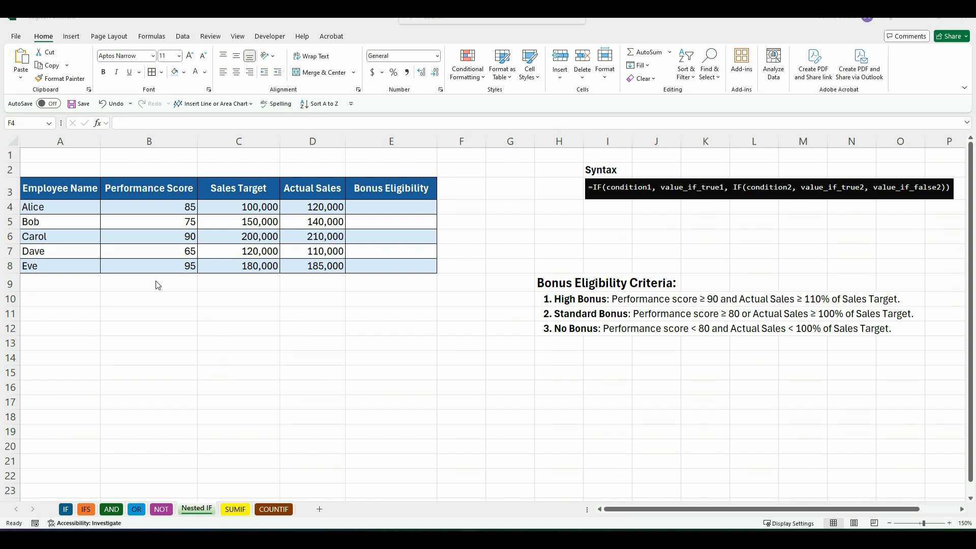
- Go through the Employee Name, Performance Score, Sales Target and Actual Sales headers of the bonus table
left_click(60, 189)
left_click(60, 190)
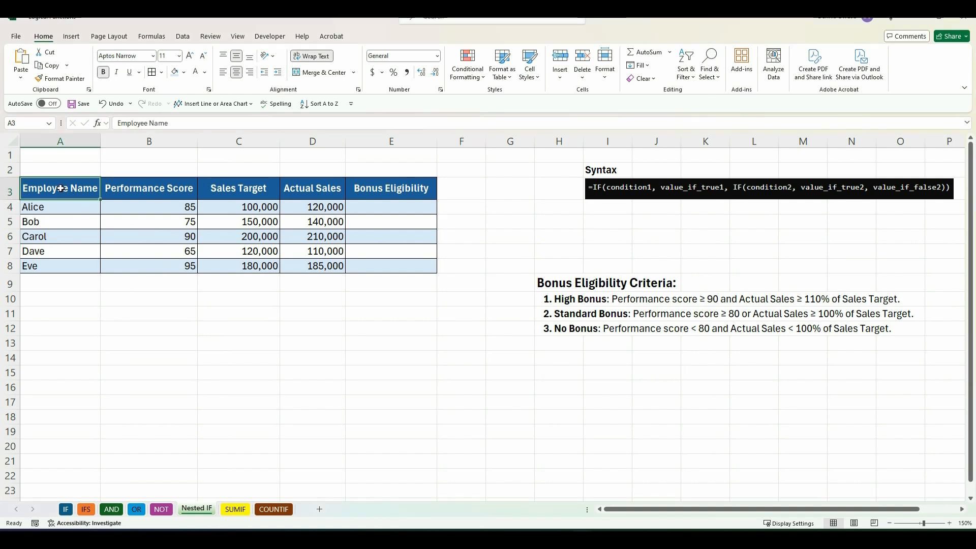
left_click(139, 188)
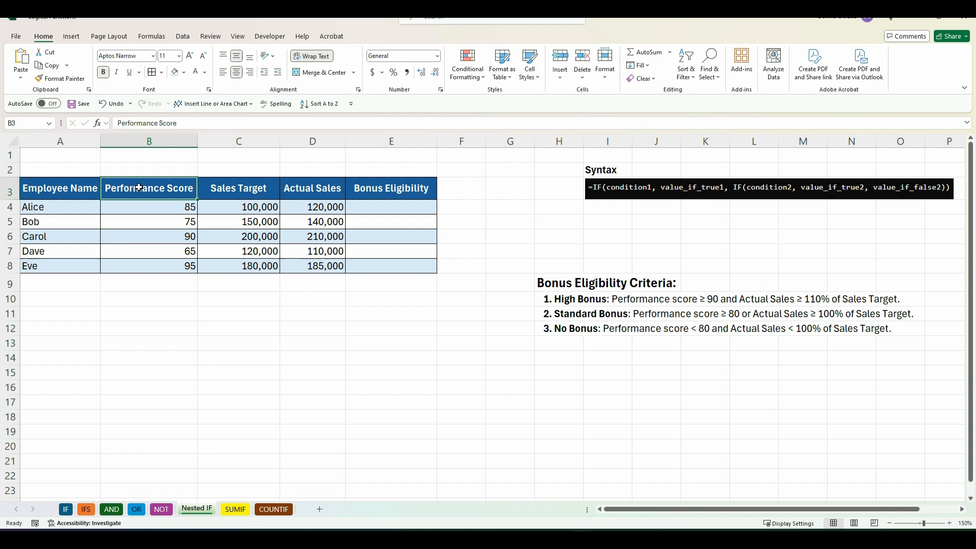
left_click(229, 190)
left_click(341, 189)
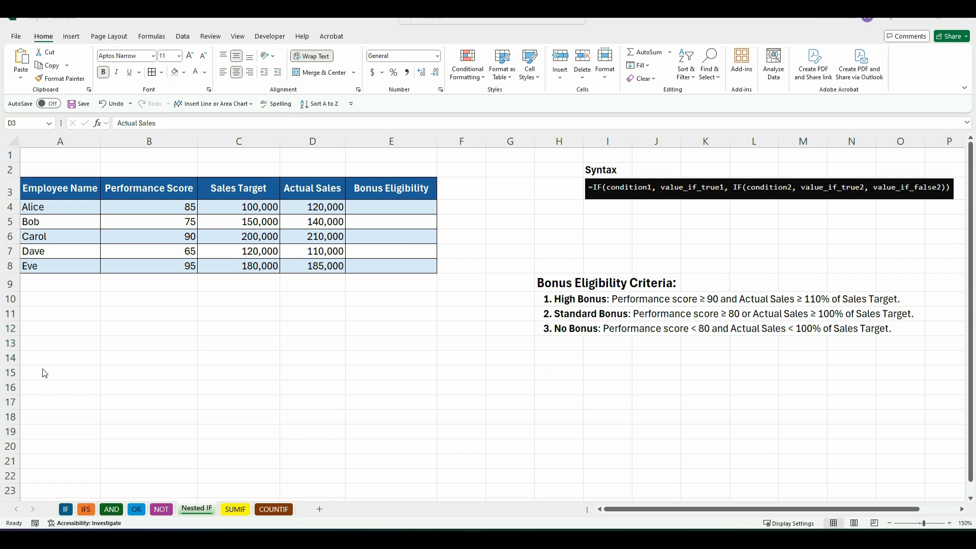
- Start the Bonus Eligibility formula in E4 with =IF(AND(B4>=90,D4>=1.1*C4),"High Bonus" for the high bonus condition
left_click(389, 209)
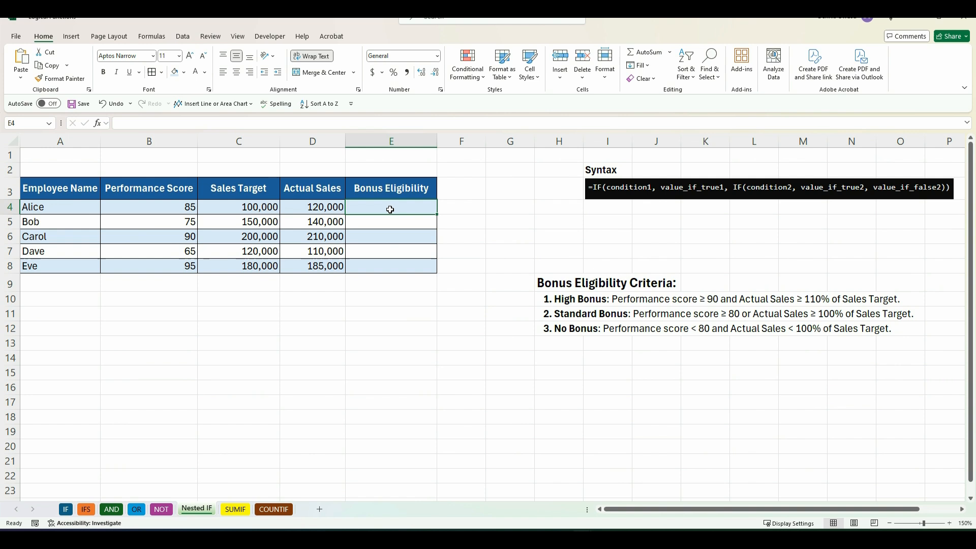
type("=if")
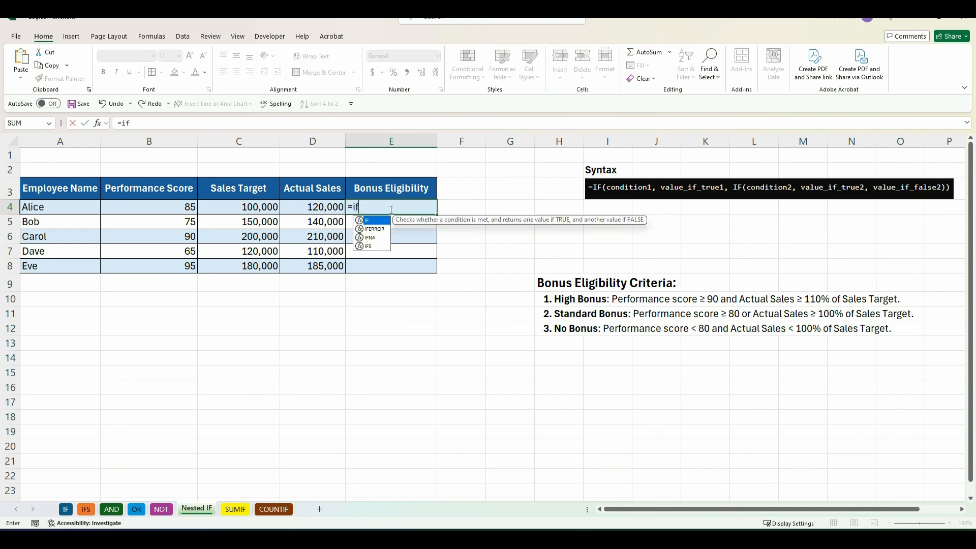
double_click(382, 221)
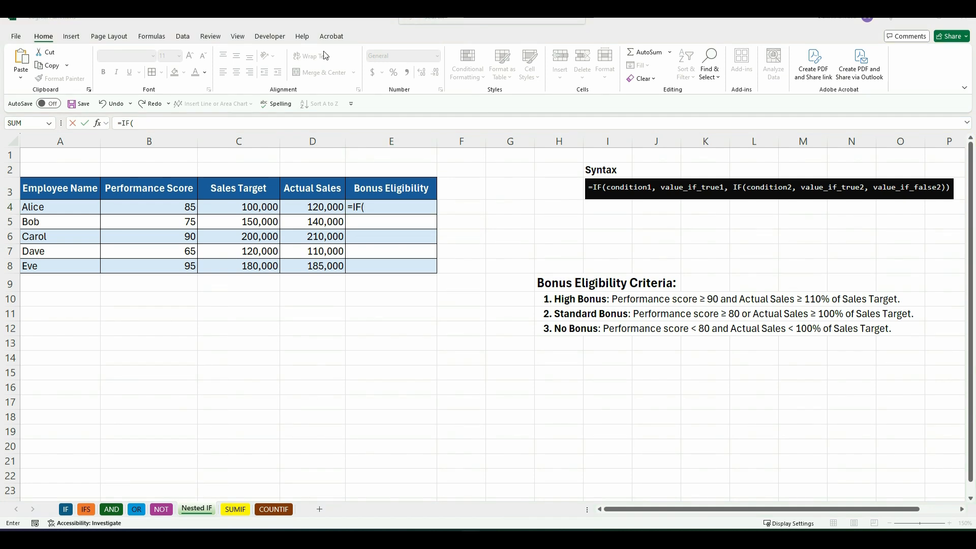
type("And")
key("Tab")
left_click(185, 207)
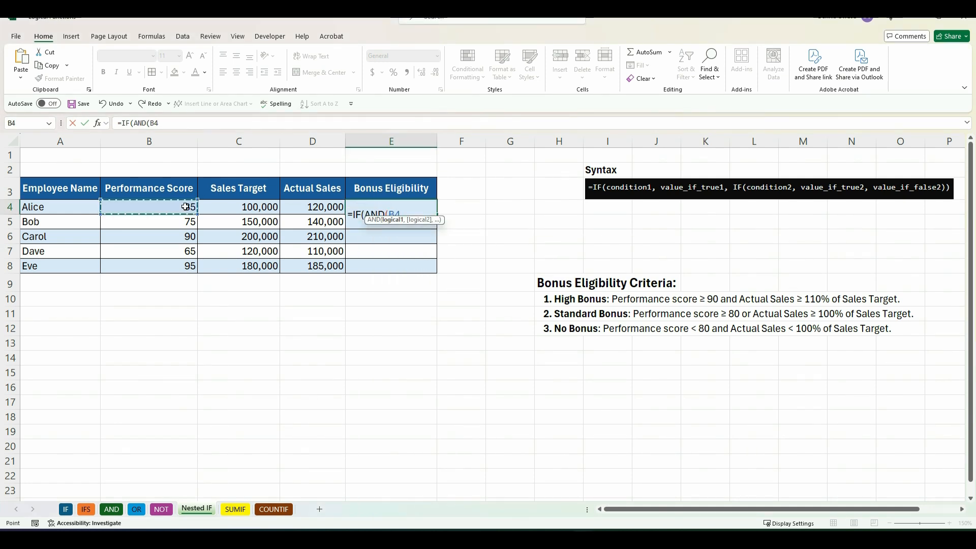
type(">=90,")
left_click(328, 207)
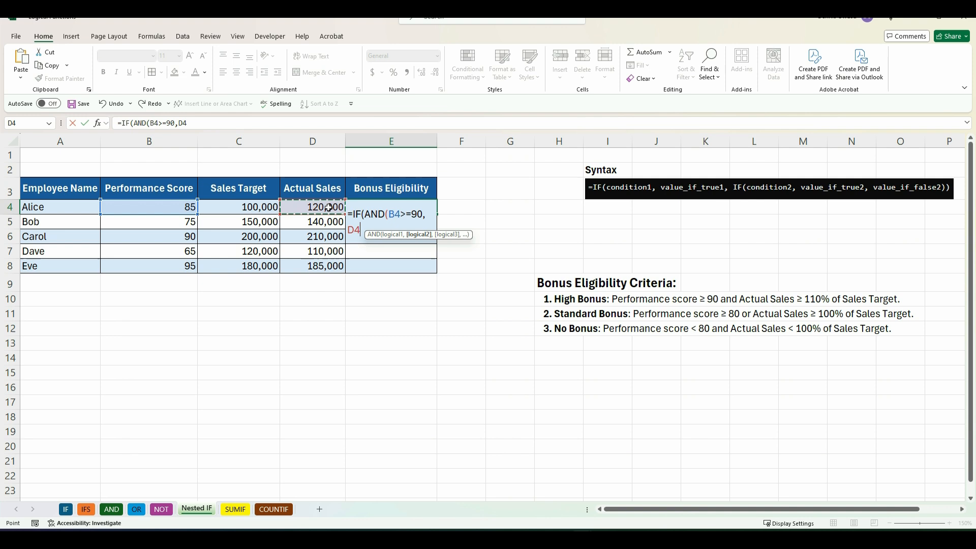
type(">=1.1*")
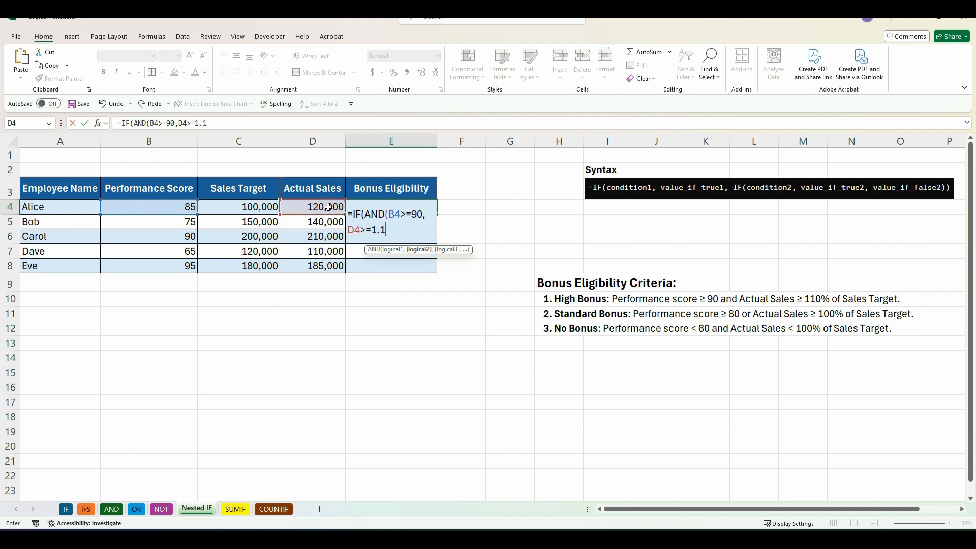
left_click(272, 204)
type(")")
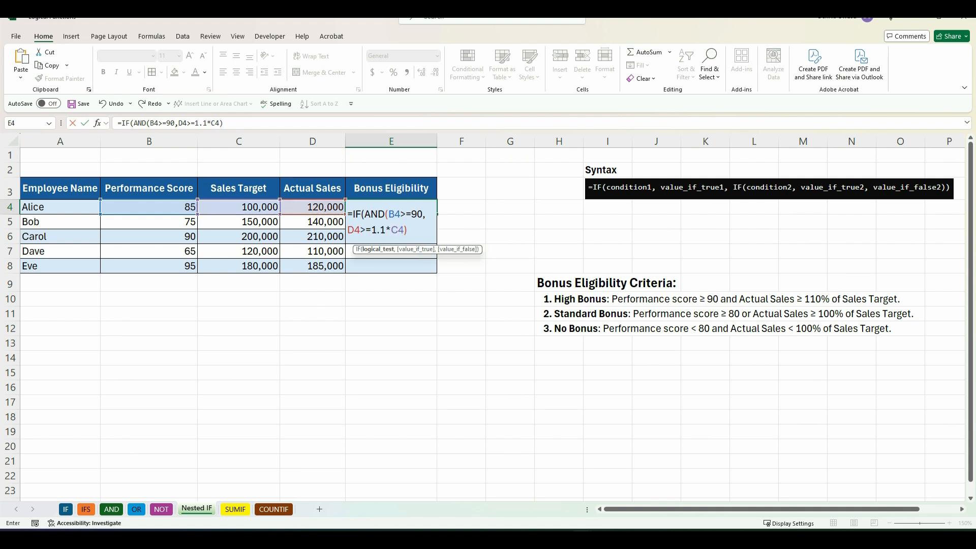
type(",\"High Bonus")
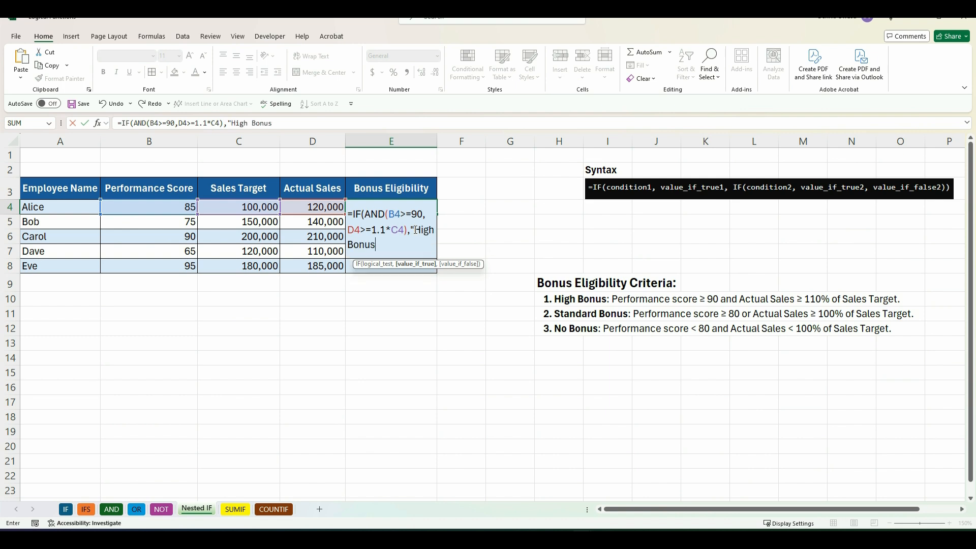
- Complete the E4 formula with the nested IF(OR(B4>=80,D4>=C4),"Standard Bonus","No Bonus")) as its false value
type("\",IF(OR(")
left_click(179, 205)
type(">=80,")
left_click(312, 207)
type(">=")
left_click(247, 206)
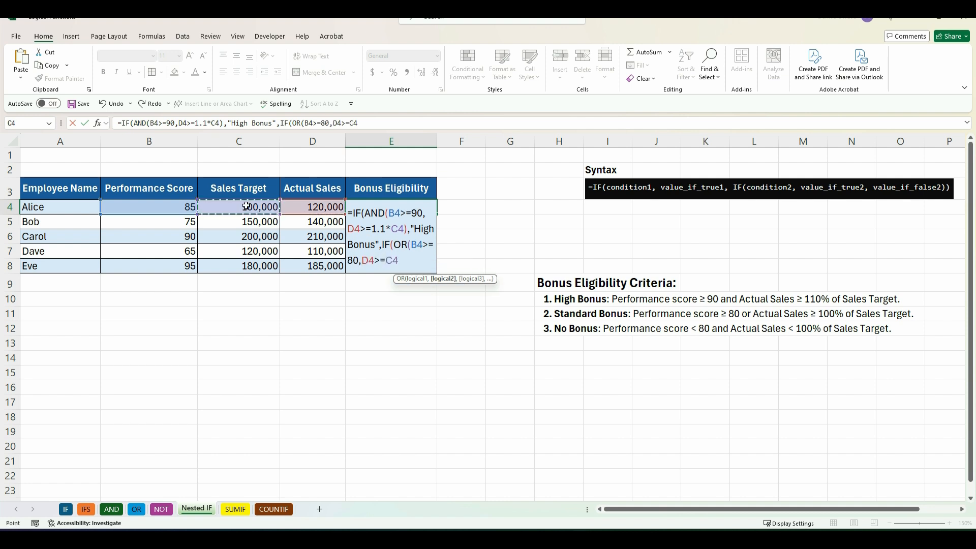
type("),")
type("\"Standard Bonus")
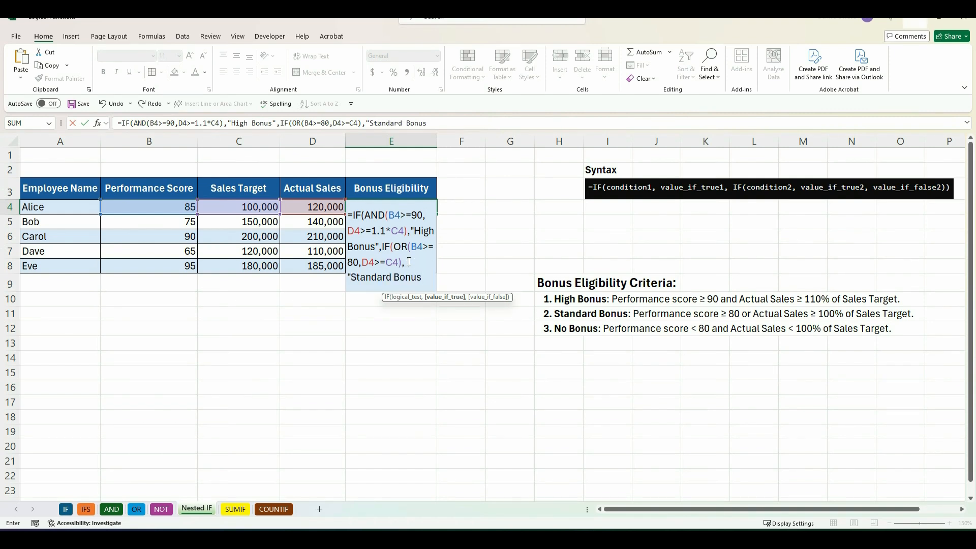
type("\",\"No")
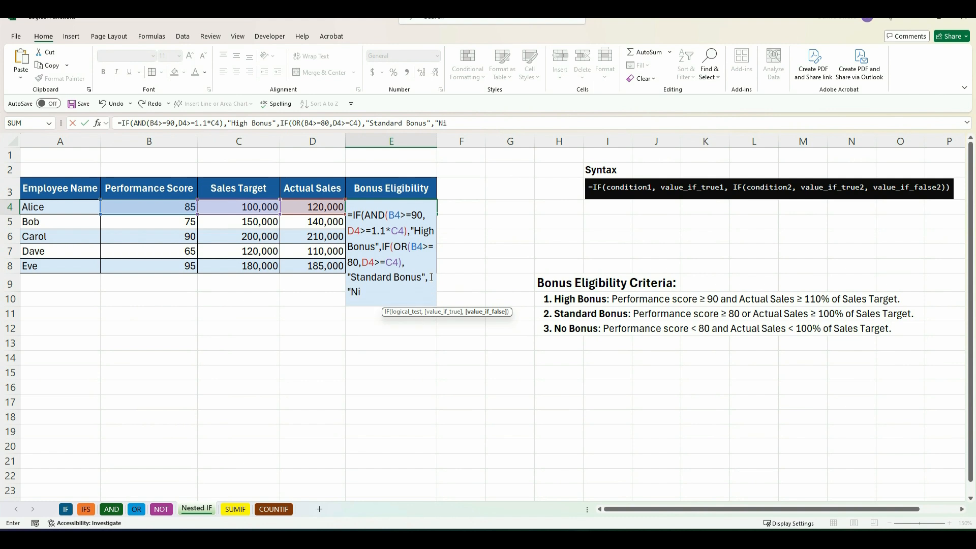
type(" Bonus\"))")
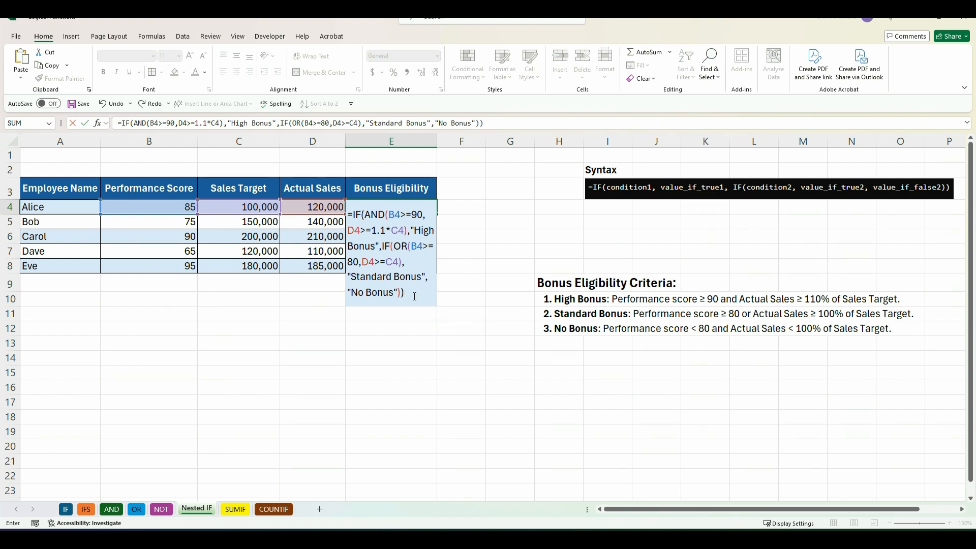
key("Return")
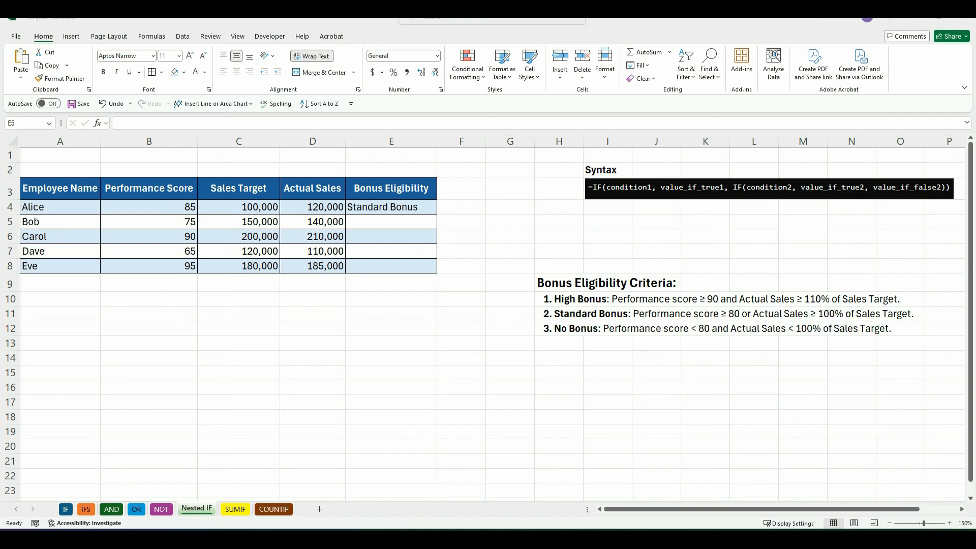
- Fill the Bonus Eligibility formula from E4 down to E8
left_click(433, 211)
left_click_drag(436, 212, 436, 270)
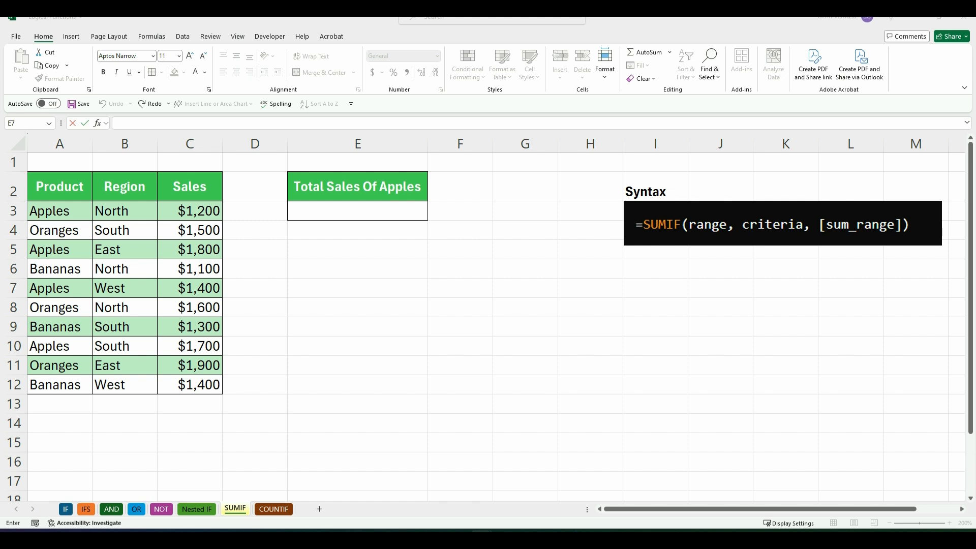
- Enter =SUMIF(A3:A12,"Apples",C3:C12) in E3 to total the sales of apples
left_click(335, 215)
type("=su")
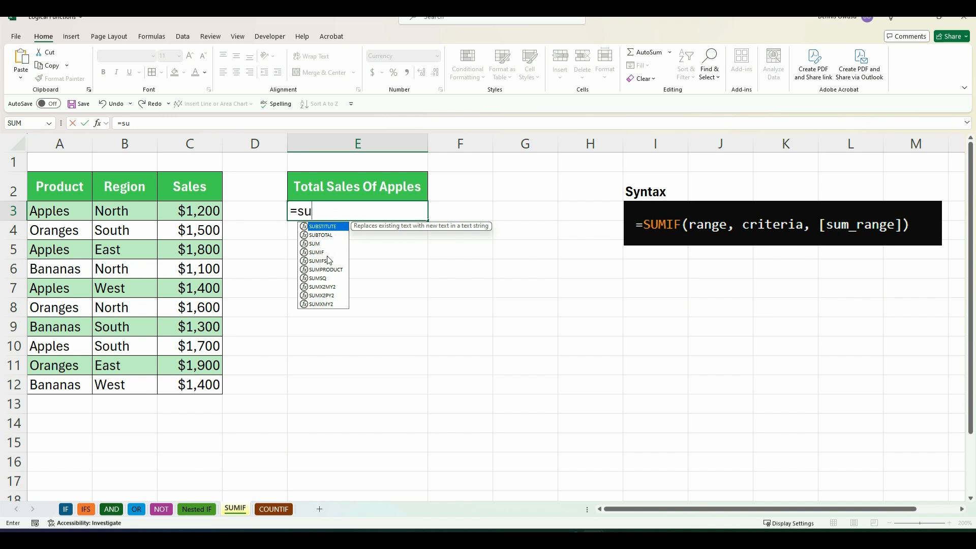
double_click(325, 250)
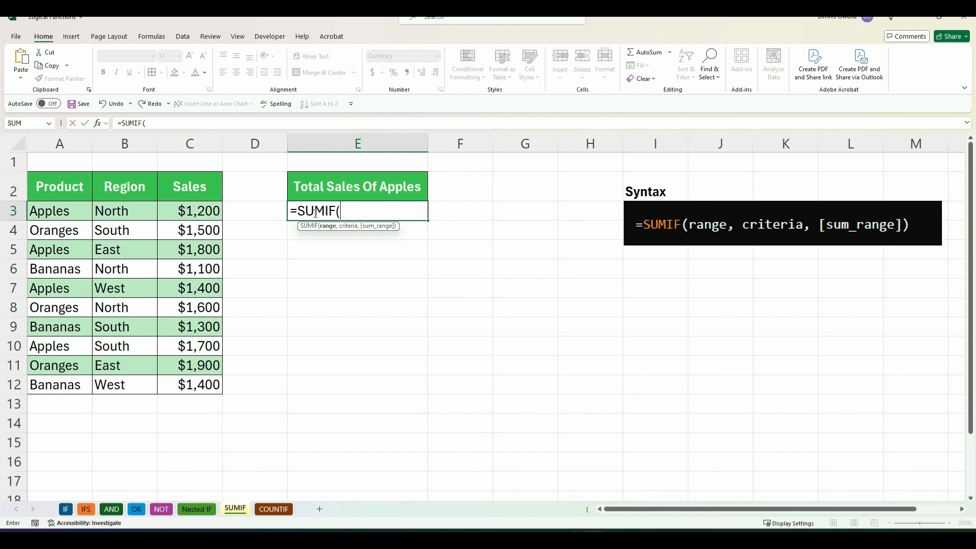
left_click_drag(67, 211, 60, 370)
left_click_drag(57, 380, 57, 385)
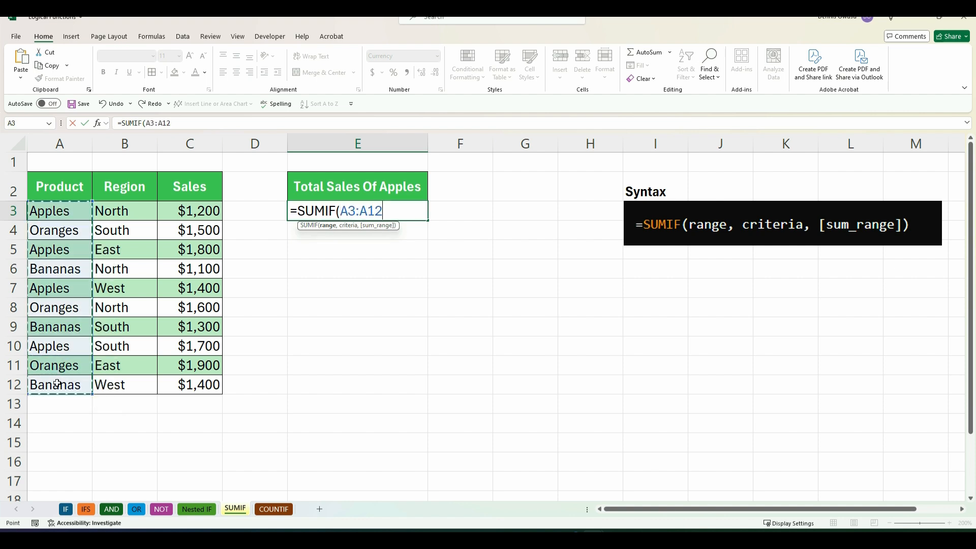
left_click(391, 214)
type(",\"Apples\",")
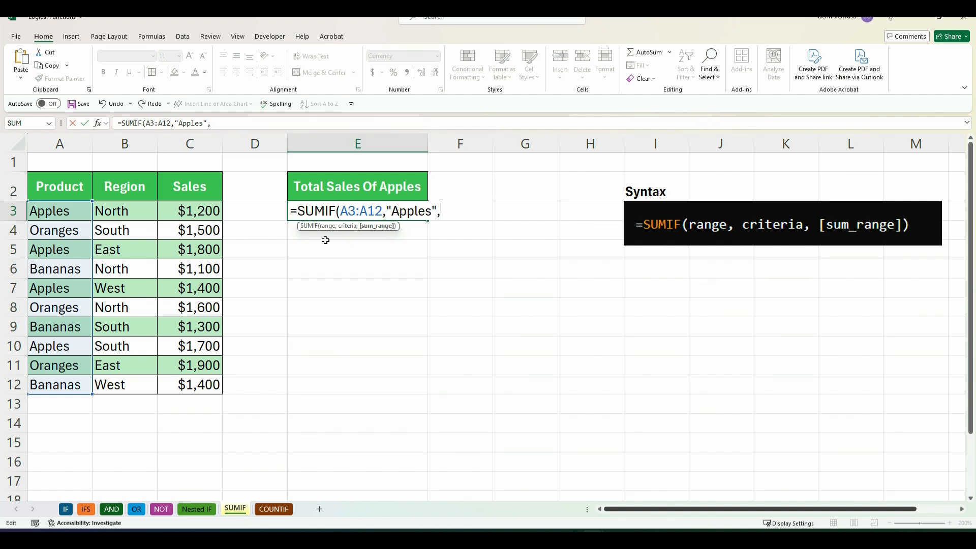
left_click(195, 220)
left_click_drag(195, 220, 181, 382)
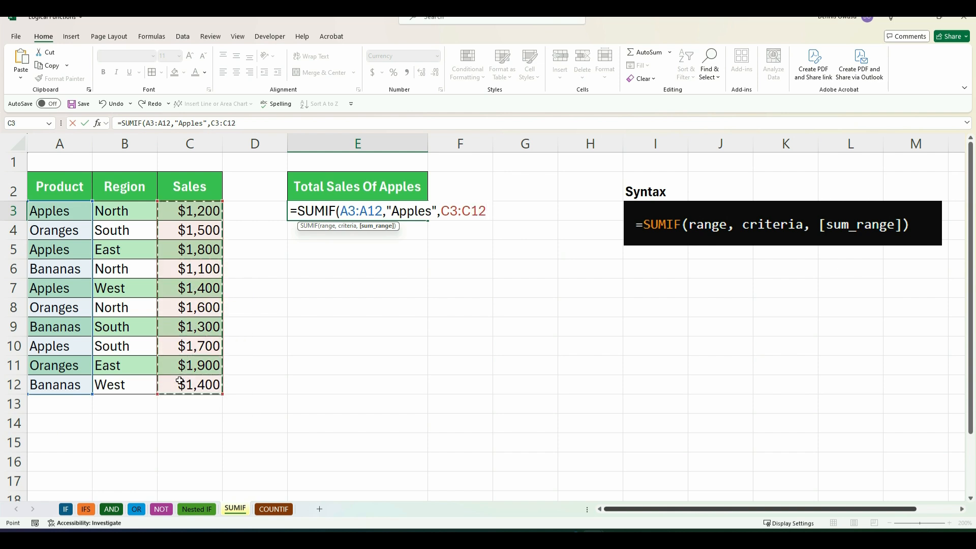
type(")")
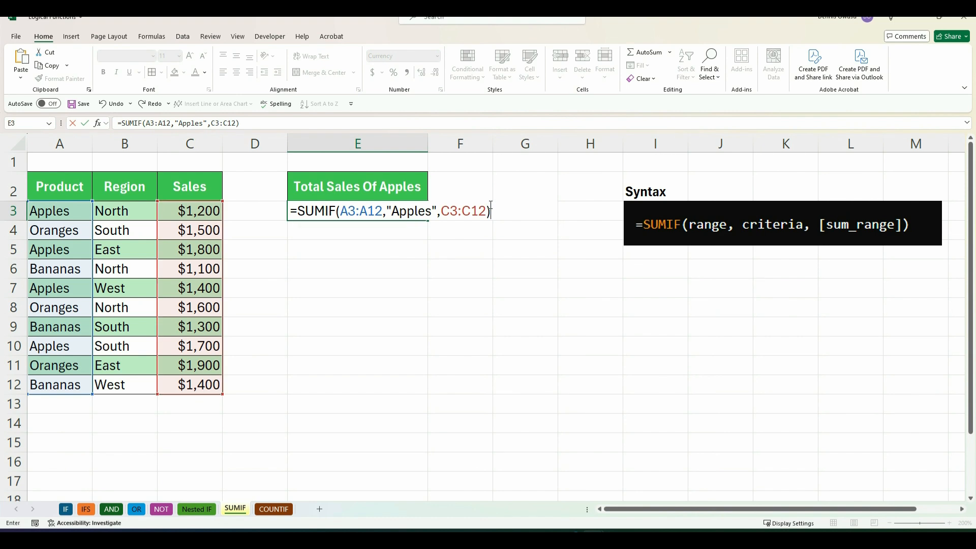
key("Return")
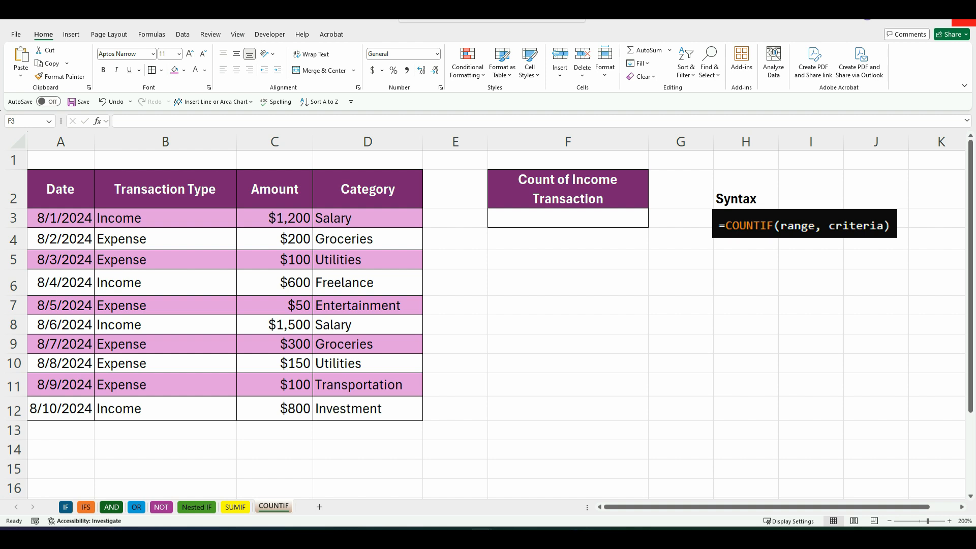
- Enter =COUNTIF(B3:B12,"Income") in F3 of the COUNTIF sheet to count the income transactions
left_click(525, 217)
type("=")
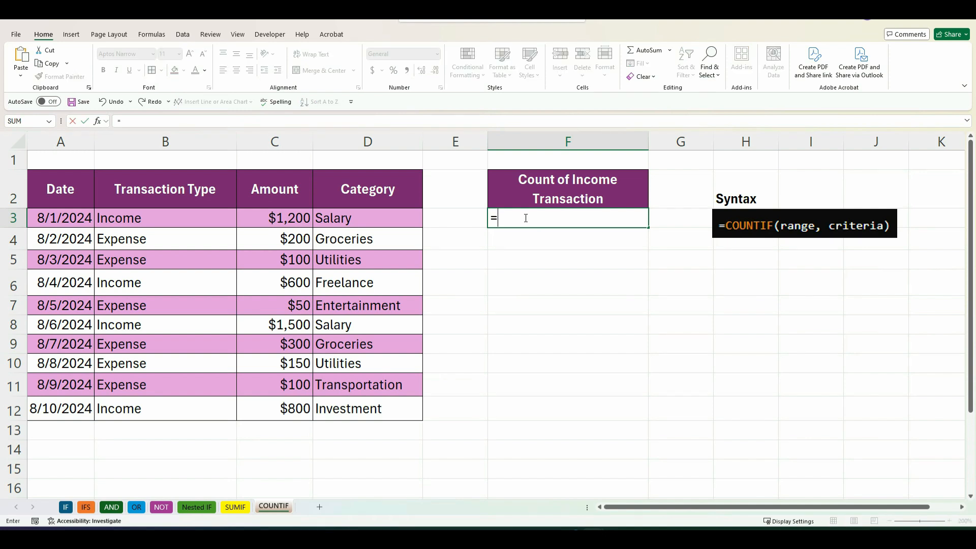
type("coun")
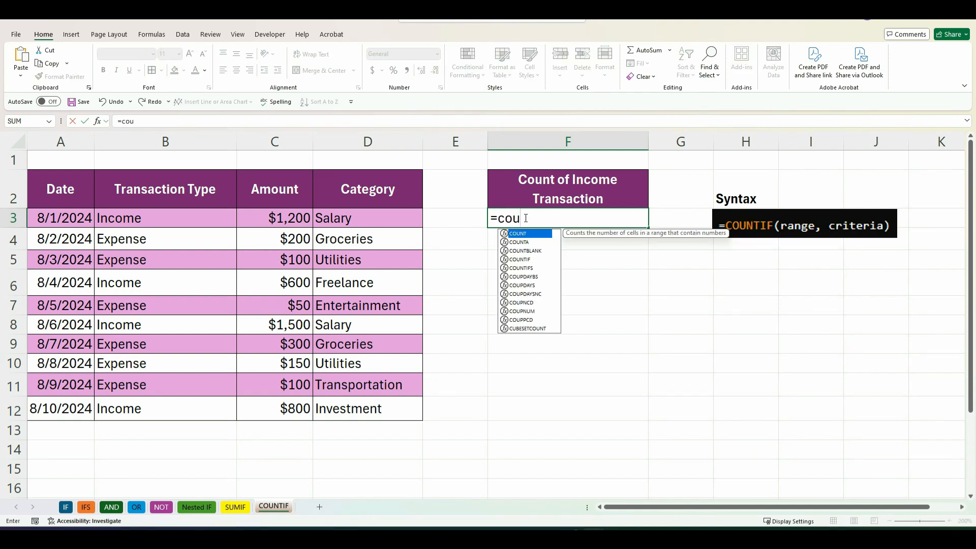
double_click(523, 259)
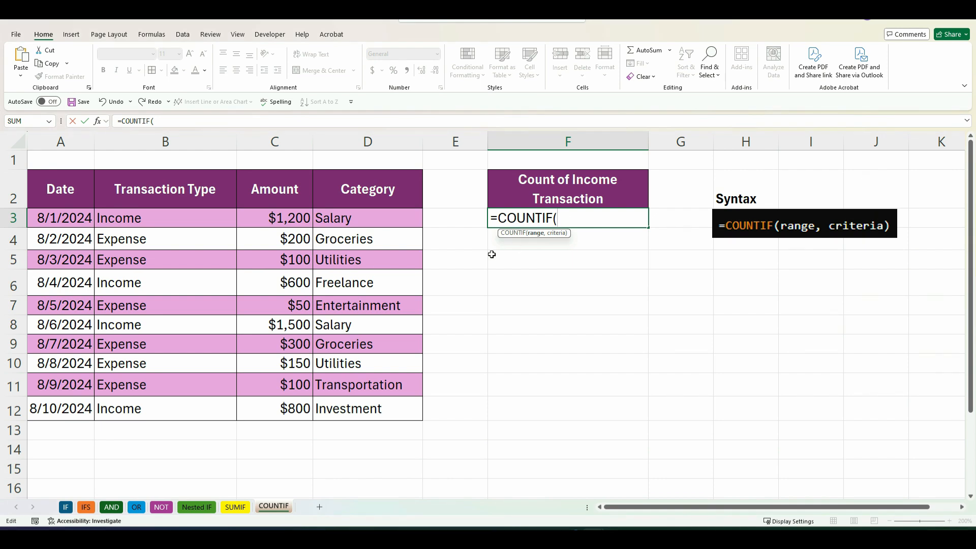
left_click_drag(203, 218, 168, 401)
left_click(600, 229)
type(",")
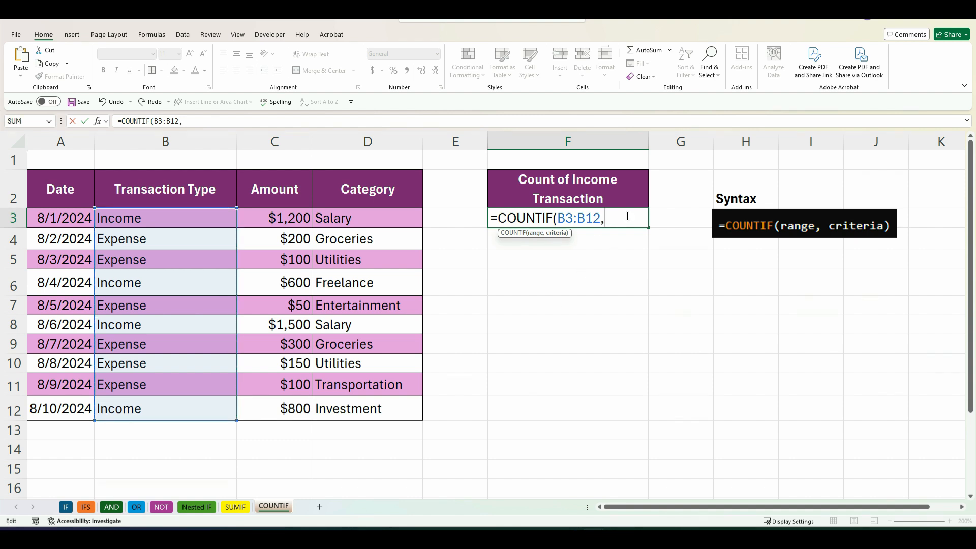
type("\"Income\"")
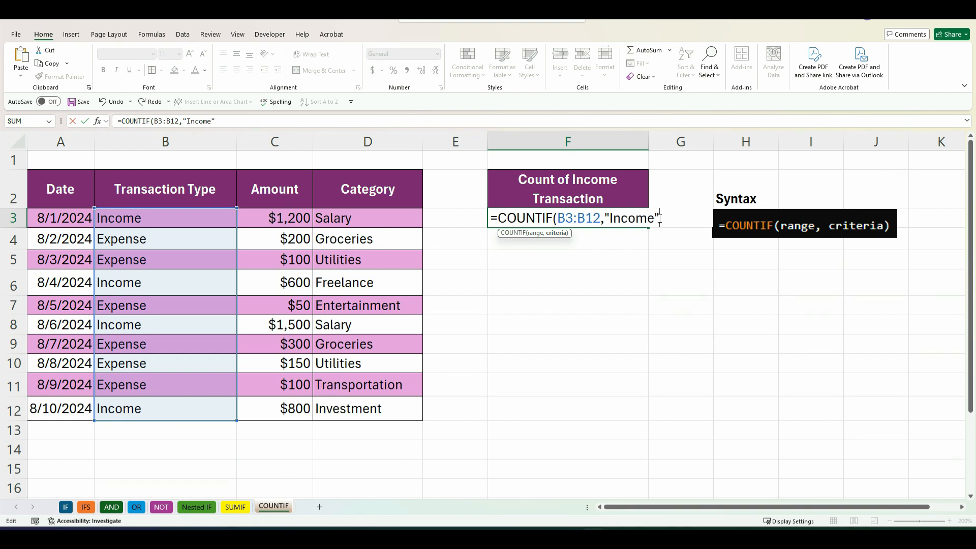
type(")")
key("Return")
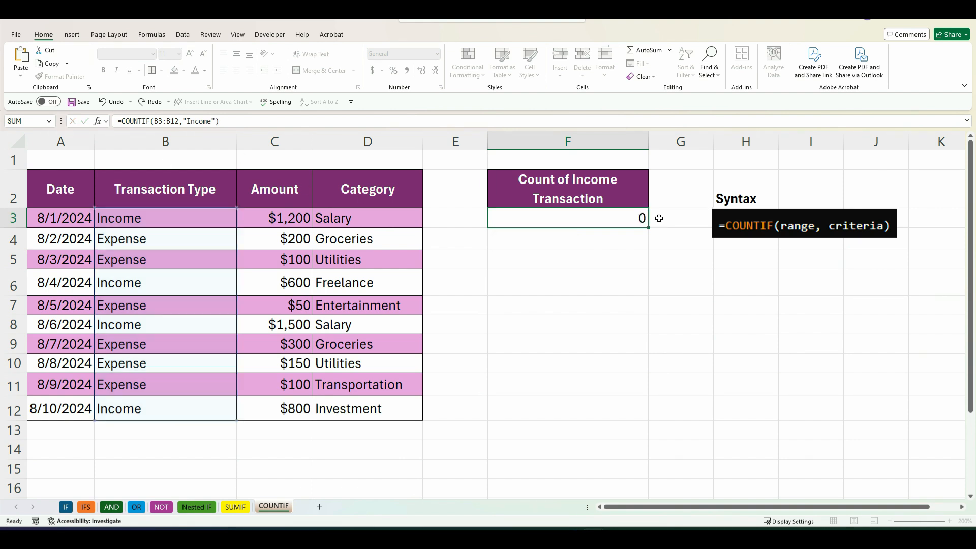